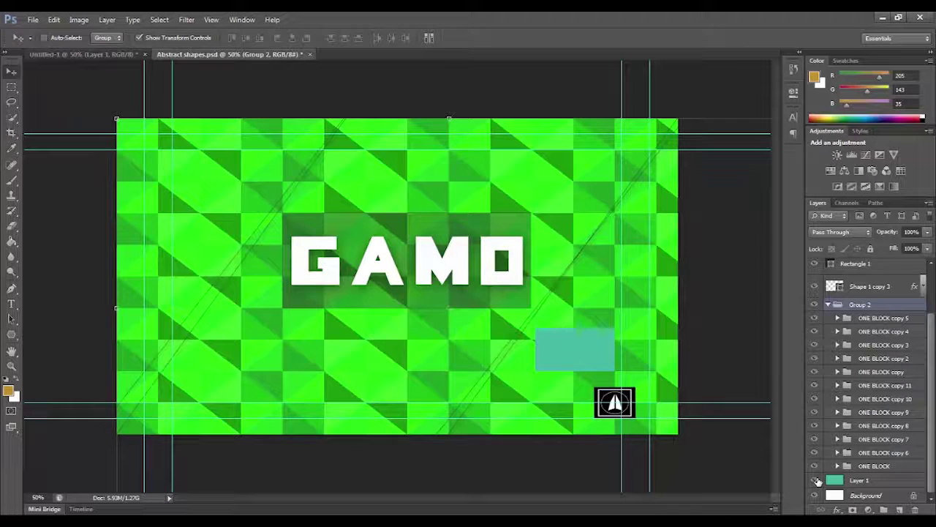
Examine how the finished green pattern is built from the ONE BLOCK group and its nested Group 1 layers, collapsing Group 2 when done.
left_click(815, 480)
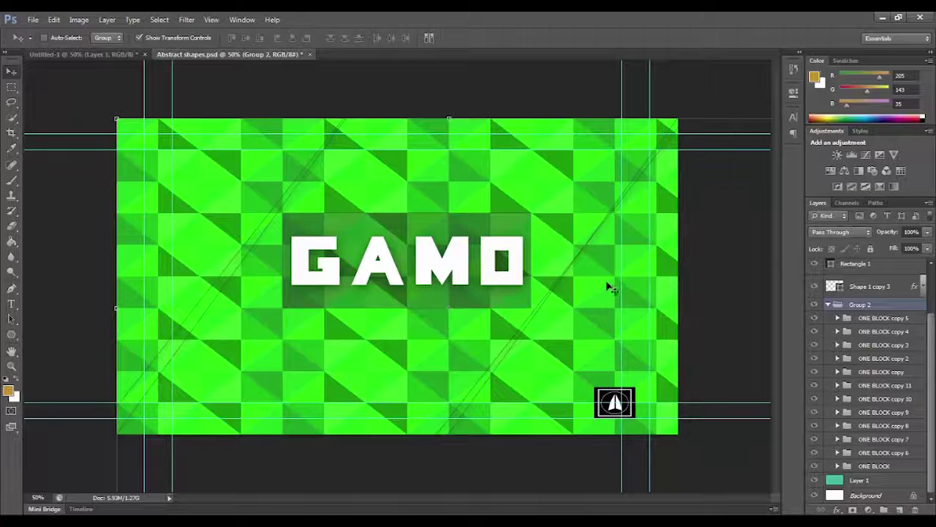
left_click(838, 466)
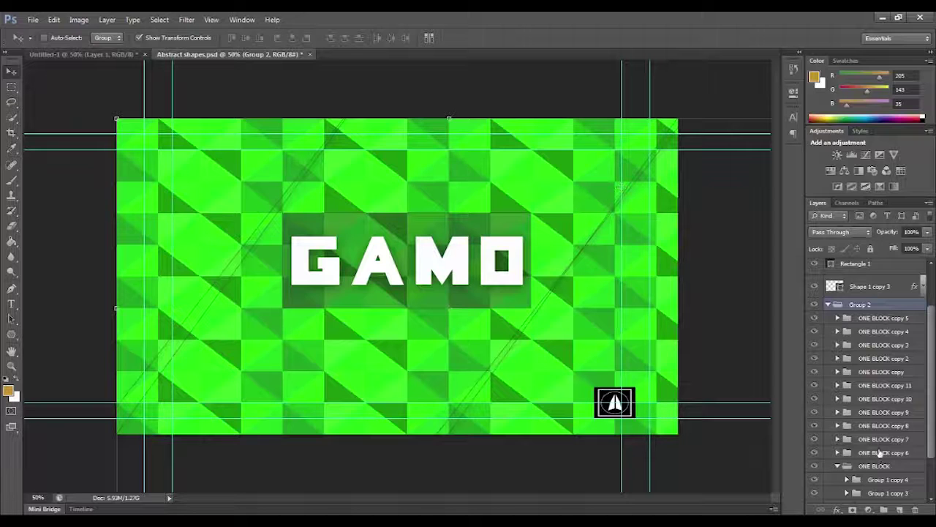
scroll(880, 454, "down", 1)
scroll(880, 454, "down", 2)
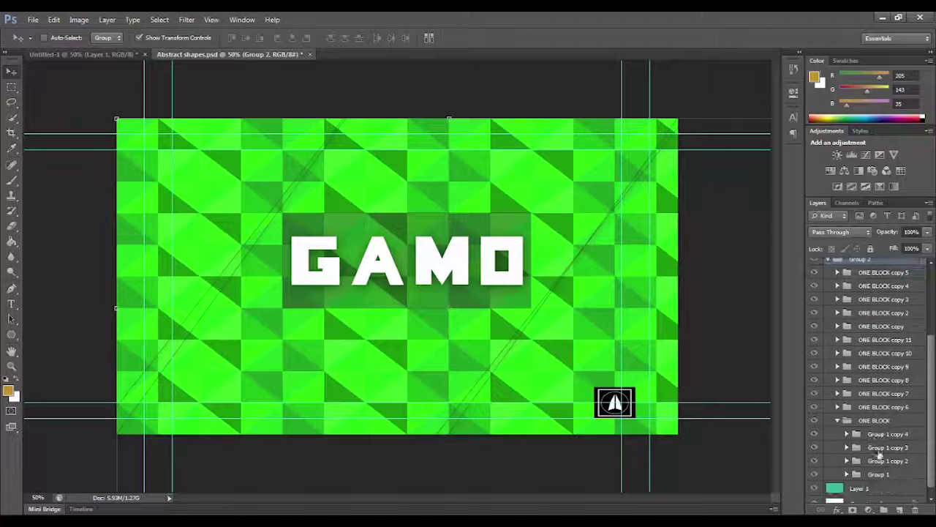
left_click(848, 474)
scroll(848, 476, "down", 3)
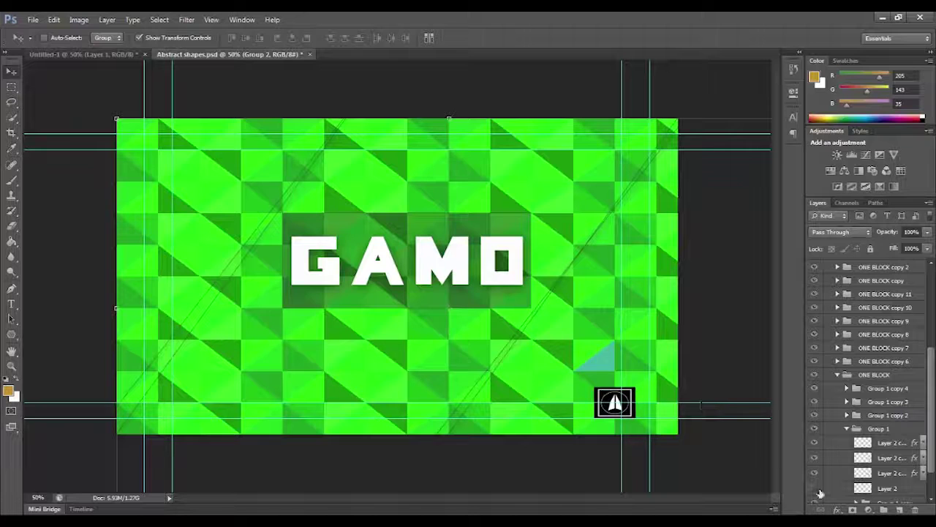
left_click(815, 490)
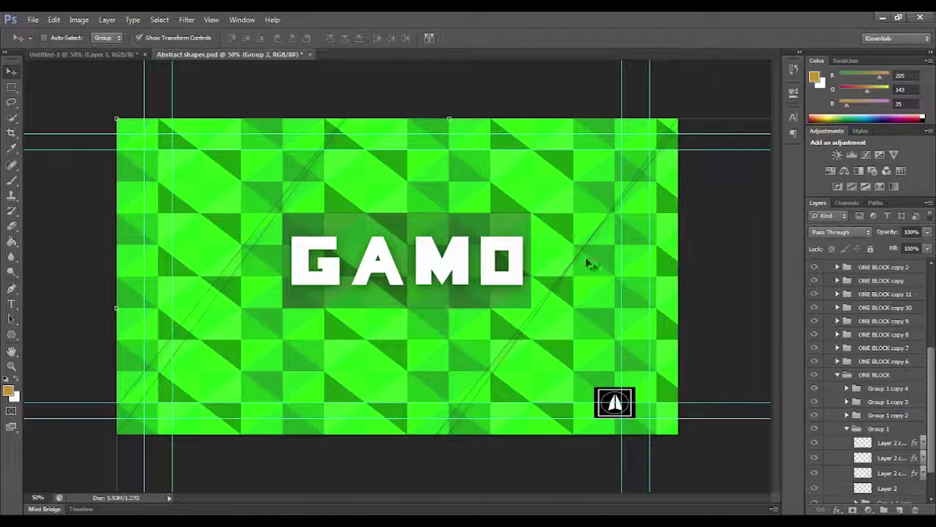
scroll(902, 381, "up", 5)
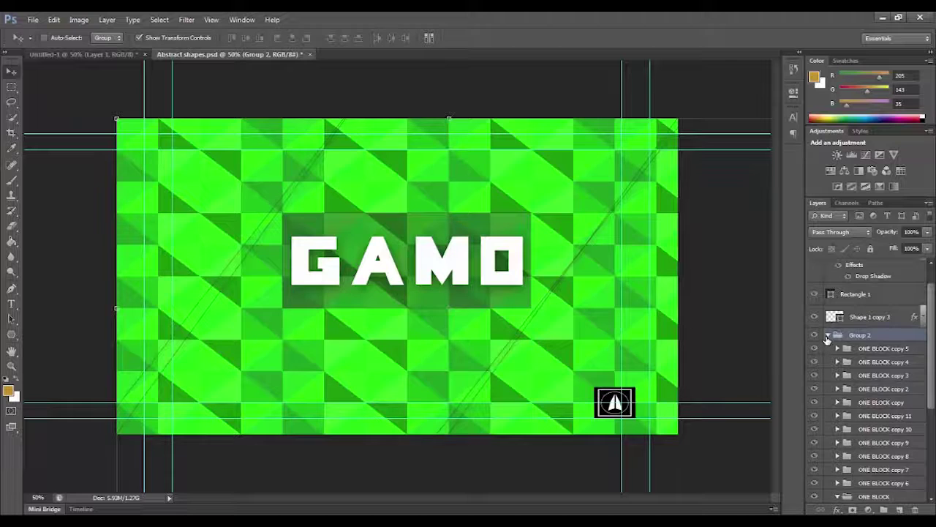
left_click(828, 337)
left_click(868, 271)
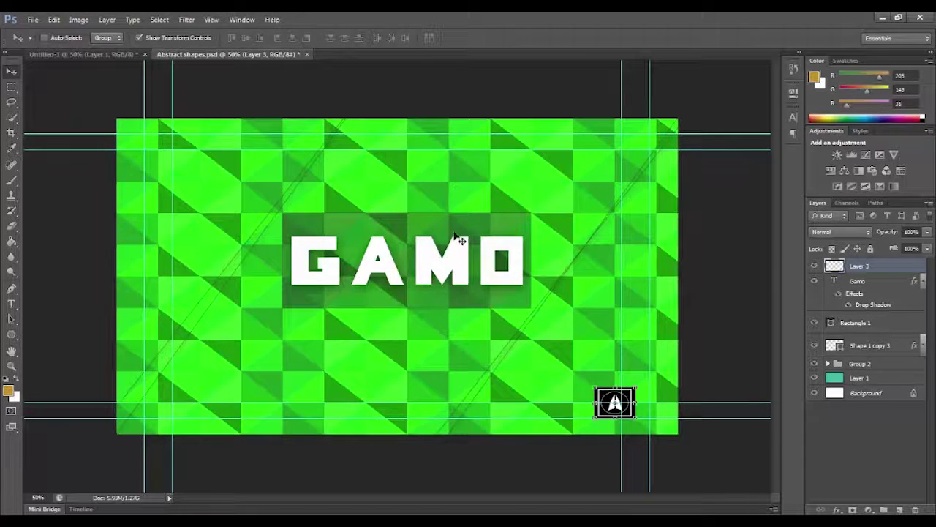
In the Untitled-1 document, draw a gold three-sided polygon about 236 by 204 px and place it in the canvas's bottom-right corner.
left_click(93, 56)
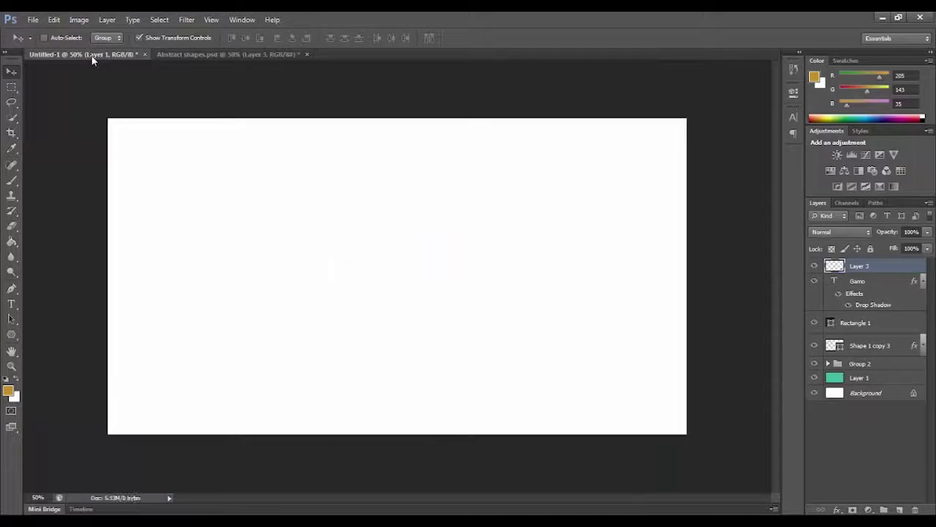
left_click(11, 335)
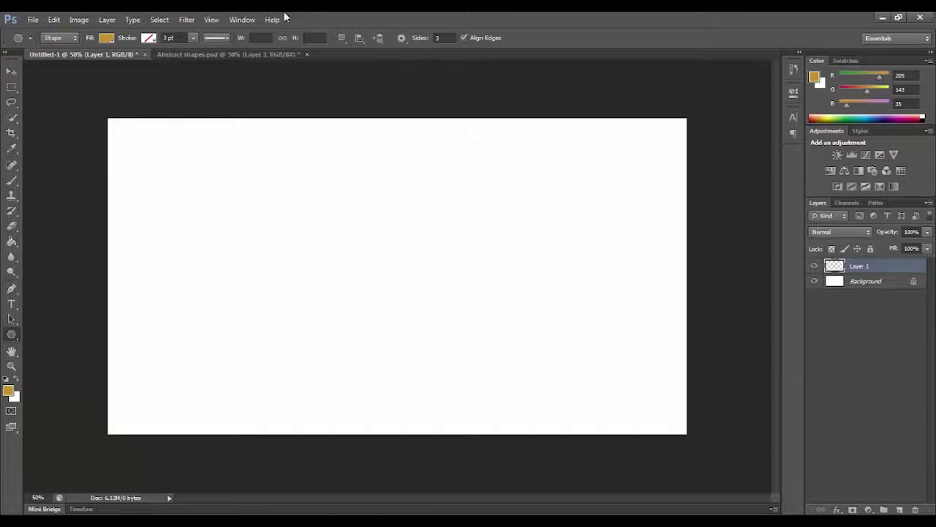
left_click(440, 39)
left_click_drag(603, 423, 603, 383)
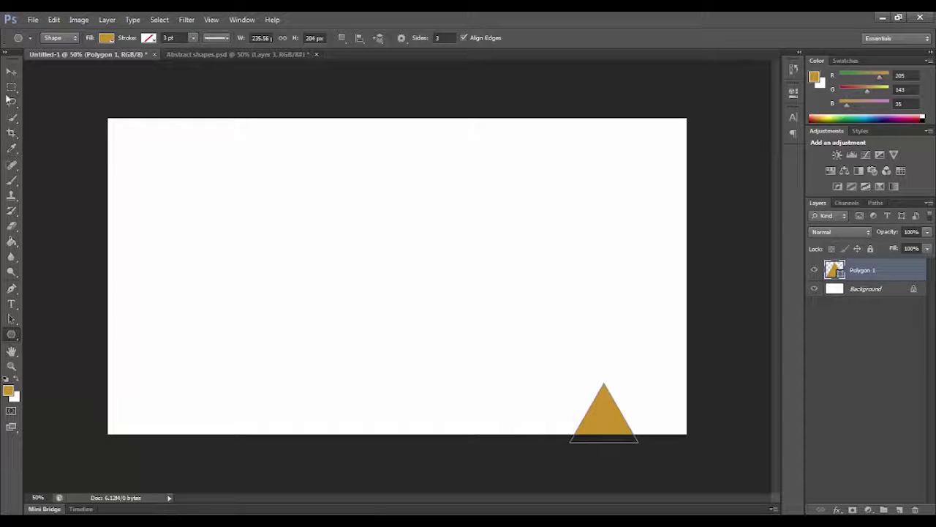
left_click(11, 72)
left_click_drag(613, 430, 657, 423)
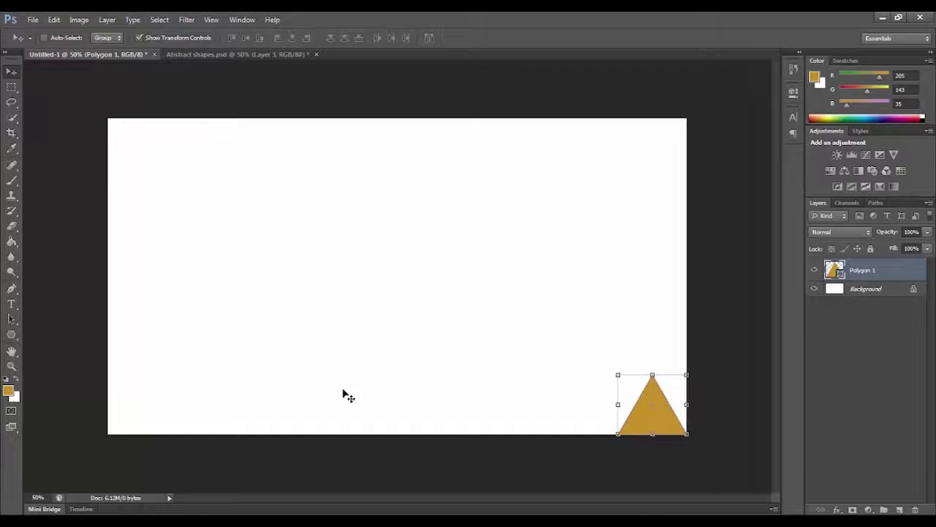
Transform the triangle to 100.19% width so it fits exactly into the canvas corner.
left_click(11, 366)
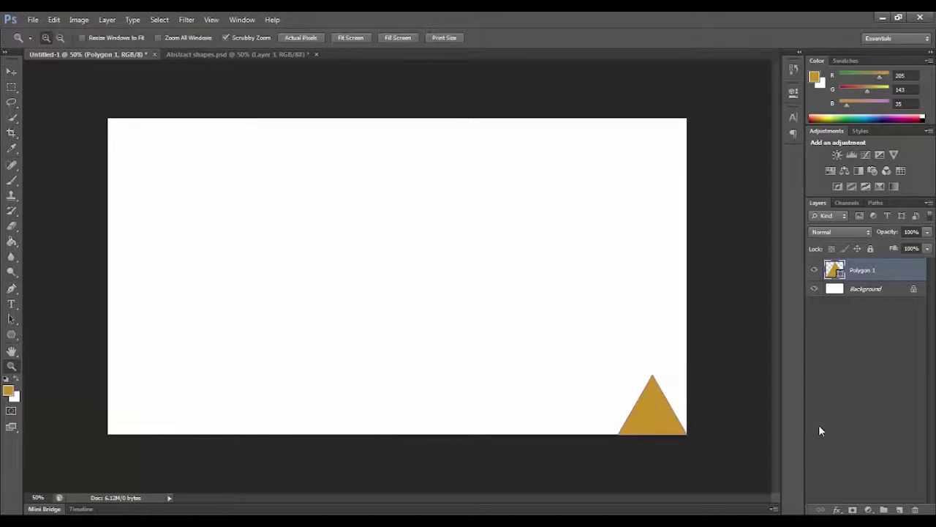
left_click(665, 424)
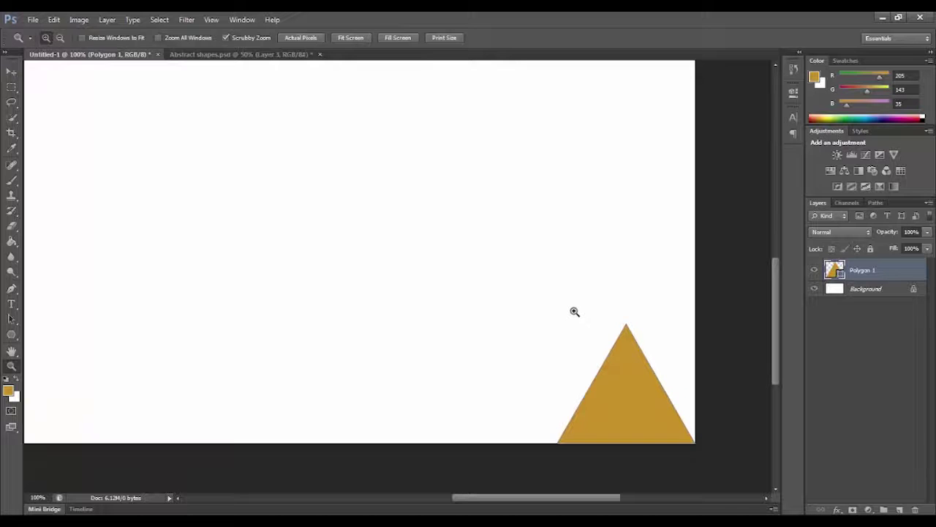
left_click(12, 71)
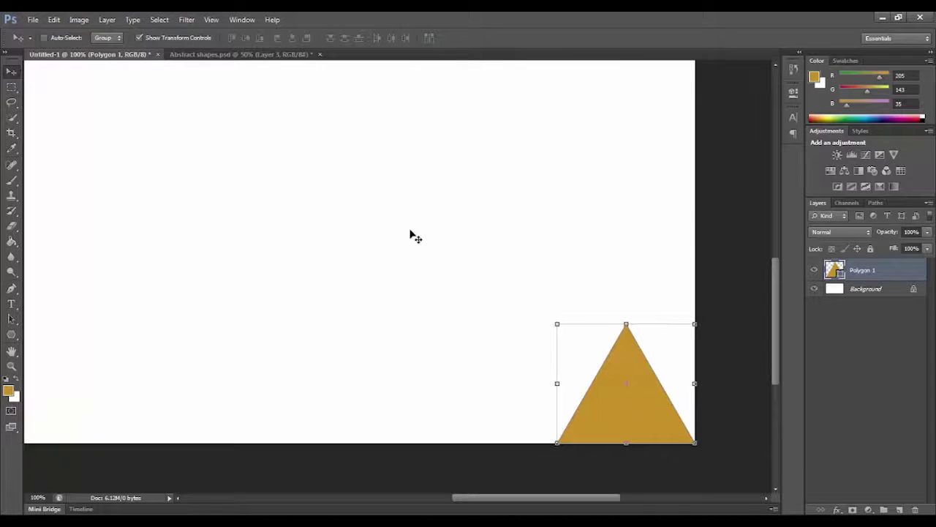
key("ctrl+t")
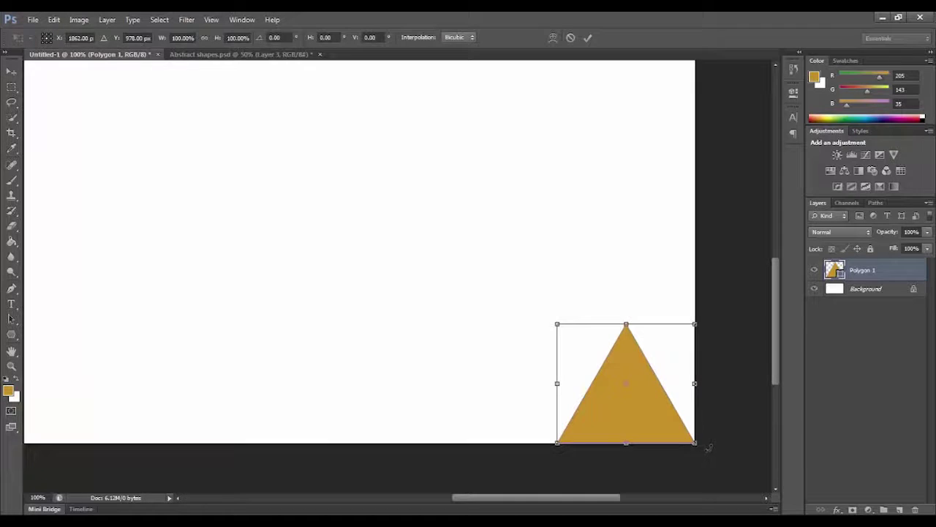
mouse_move(673, 428)
left_mouse_down()
mouse_move(671, 420)
mouse_move(674, 431)
left_mouse_up()
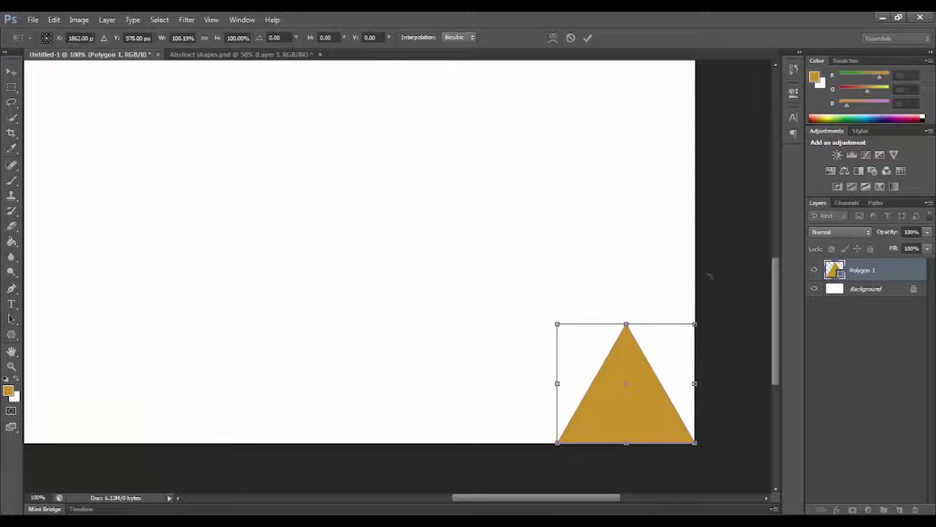
left_click(588, 37)
left_click(807, 355)
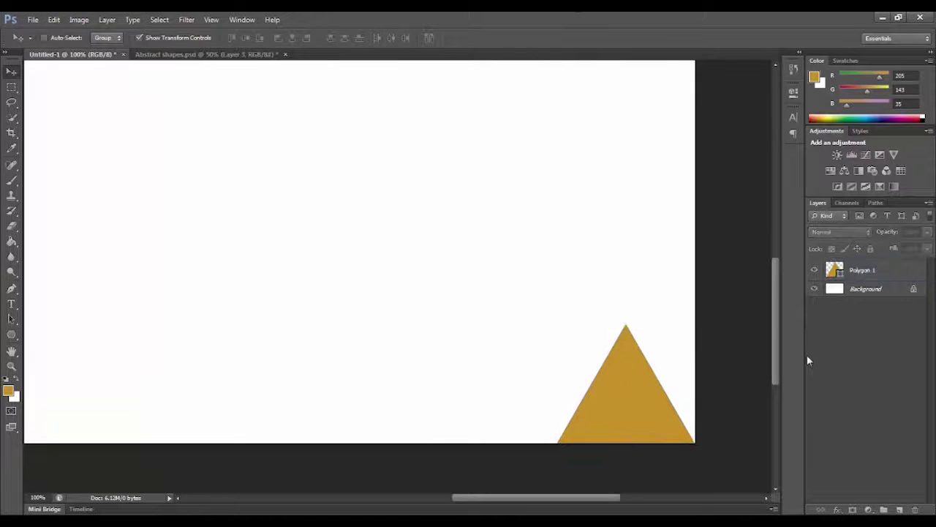
Duplicate the triangle twice and place the copies side by side to its left, forming a row of three along the canvas's bottom edge.
left_click(861, 270)
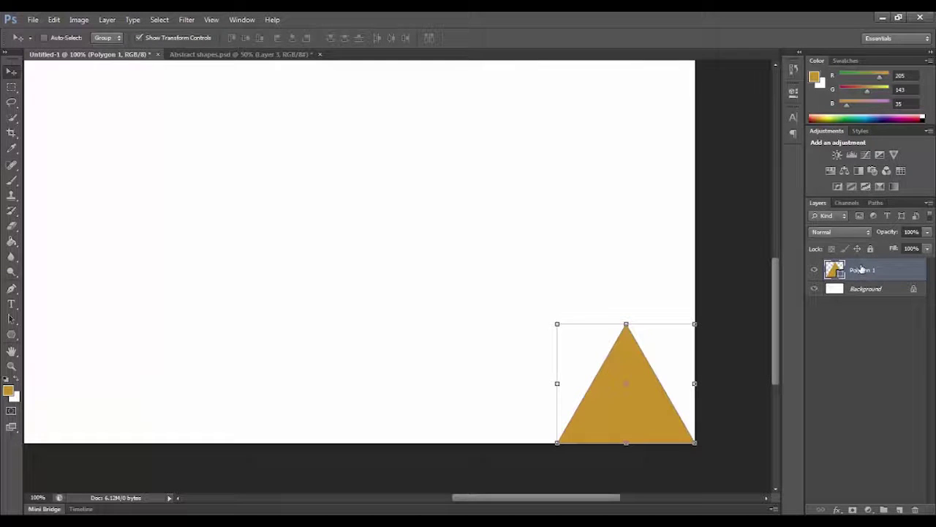
key("ctrl+j")
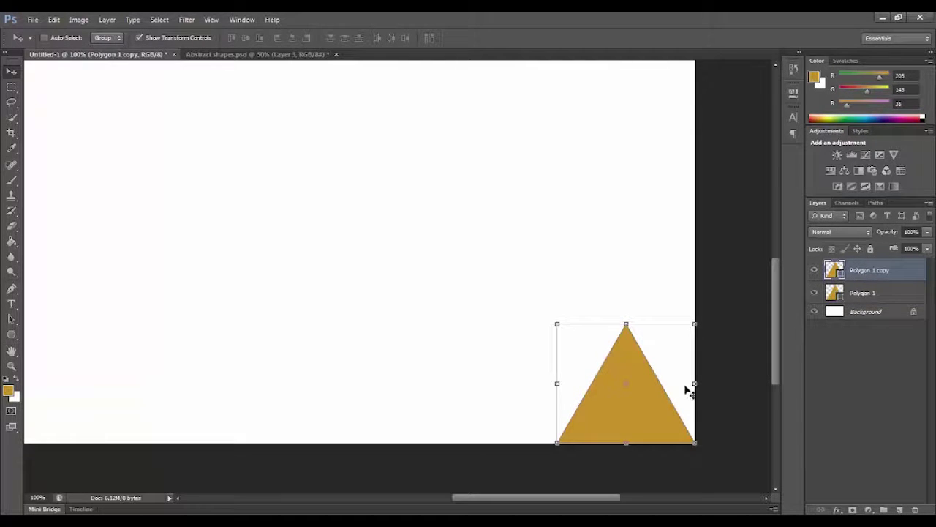
left_click_drag(645, 410, 530, 406)
left_click(853, 434)
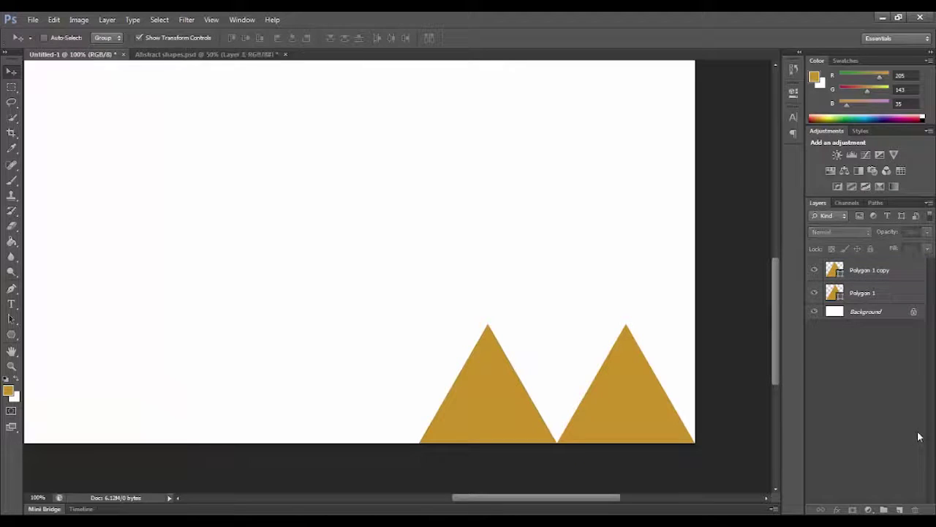
left_click(882, 273)
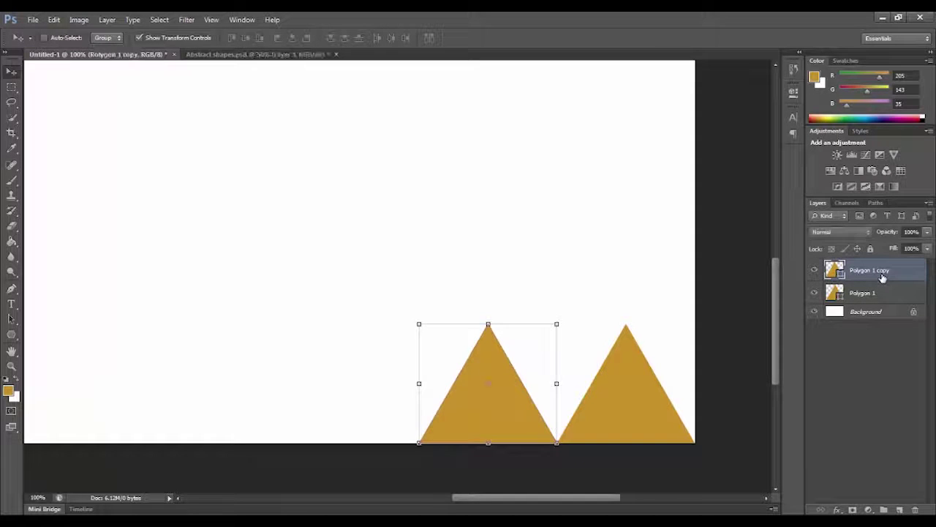
left_click_drag(613, 303, 614, 303)
left_click_drag(471, 439, 331, 437)
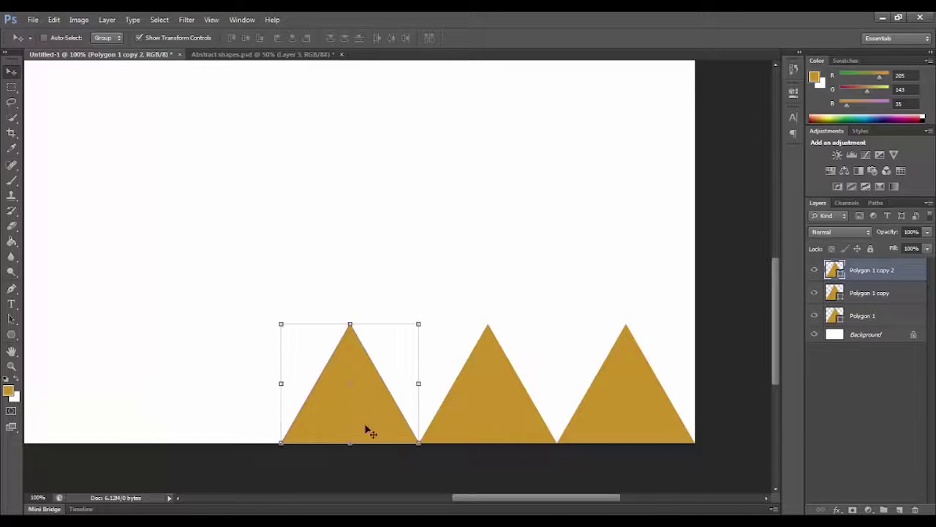
left_click(867, 387)
Duplicate the middle triangle twice and set the copies as a second row of two, their base corners on the apexes of the row below.
left_click(882, 294)
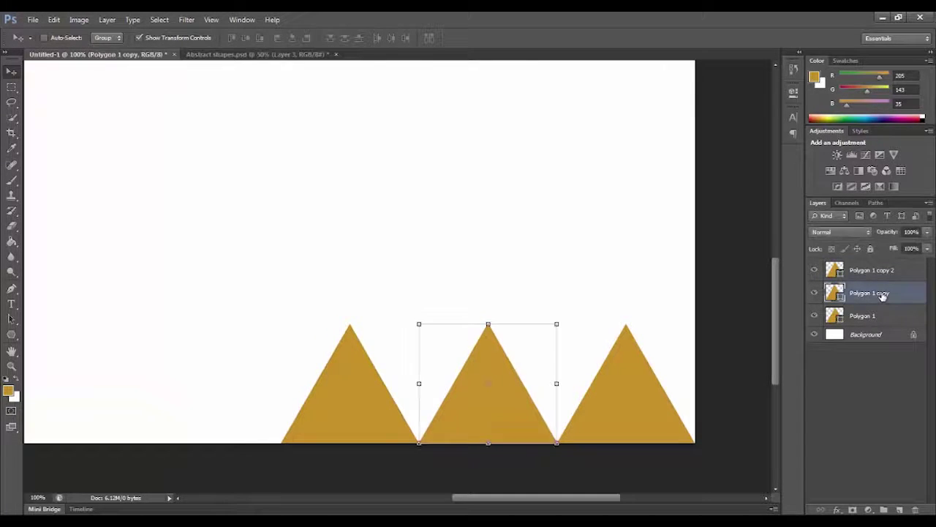
key("ctrl+j")
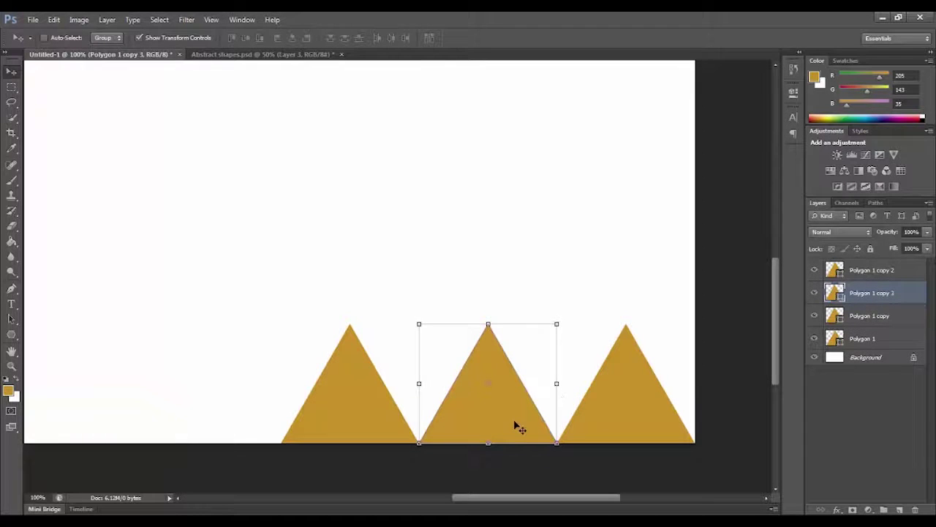
left_click_drag(516, 427, 444, 302)
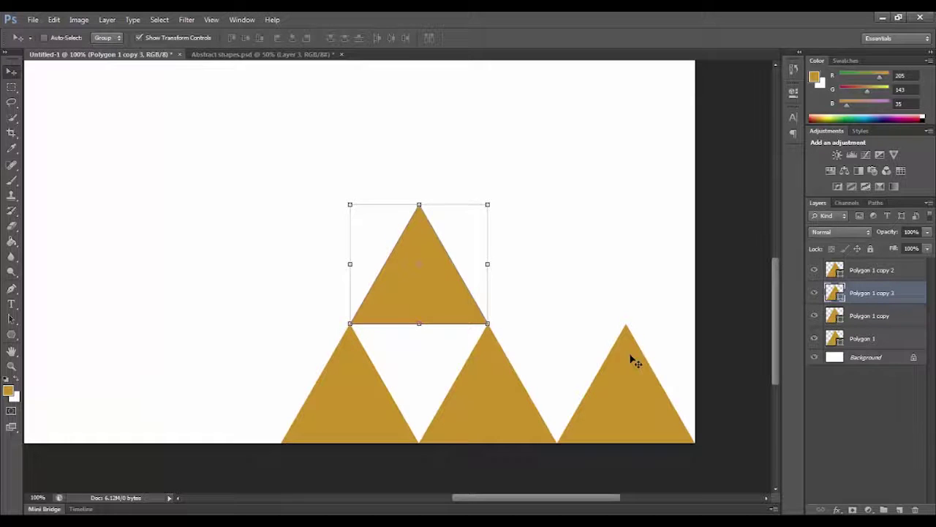
key("ctrl+j")
left_click_drag(449, 307, 589, 304)
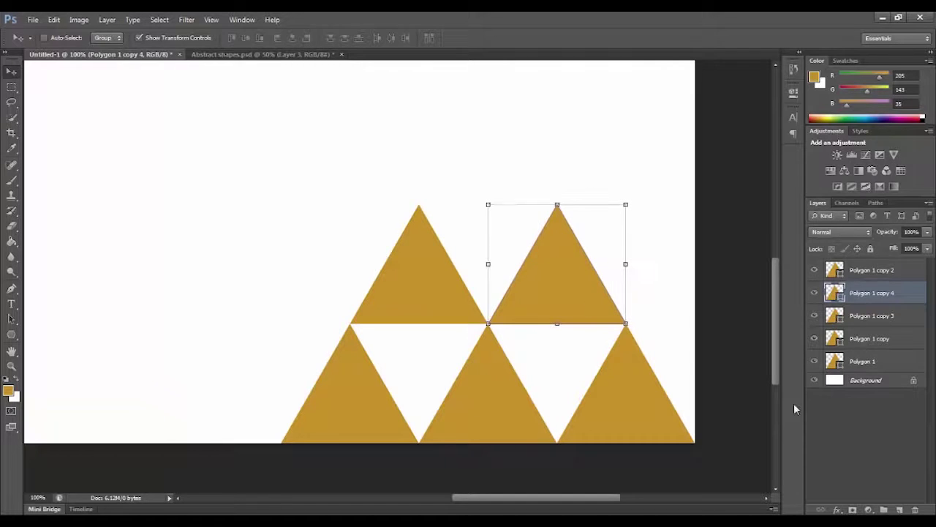
left_click(826, 427)
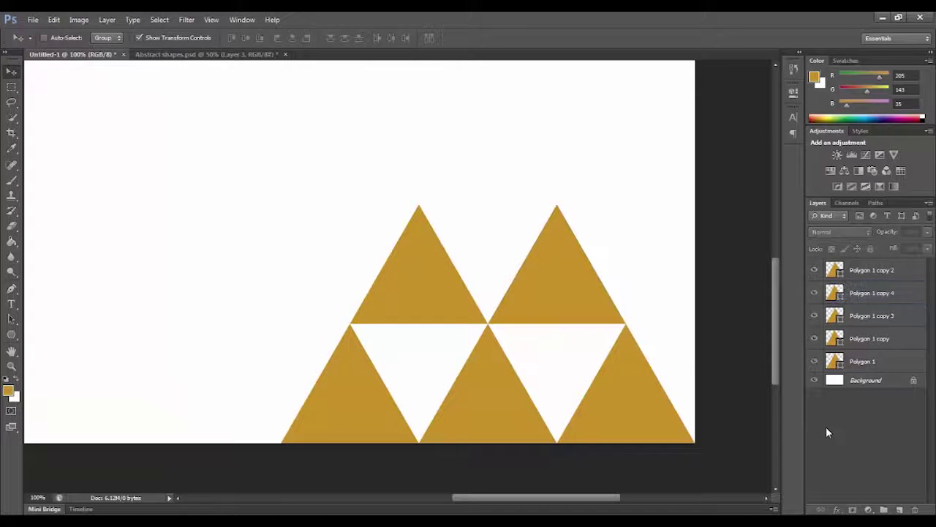
Duplicate the leftmost bottom-row triangle and rotate the copy by -180 degrees.
left_click(880, 349)
left_click(878, 288)
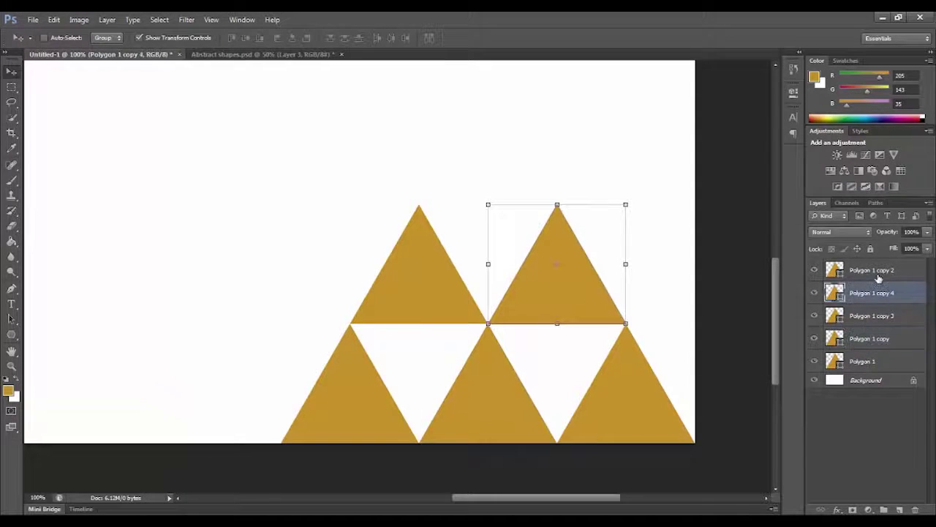
left_click(879, 274)
key("ctrl+j")
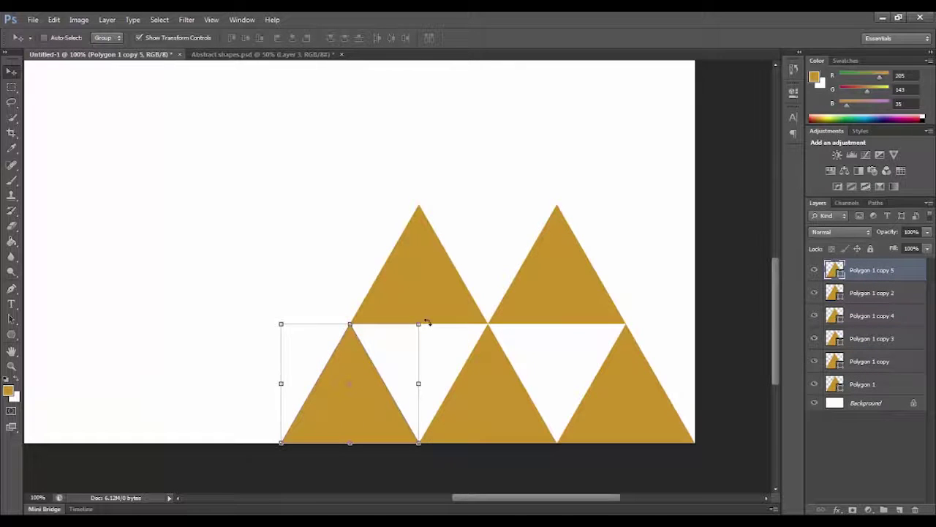
left_click_drag(428, 322, 271, 447)
left_click(272, 37)
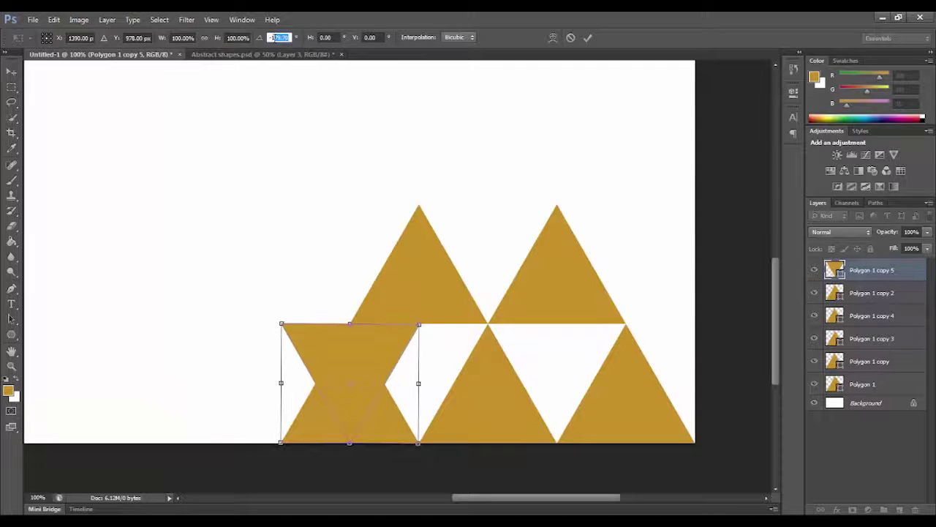
type("180")
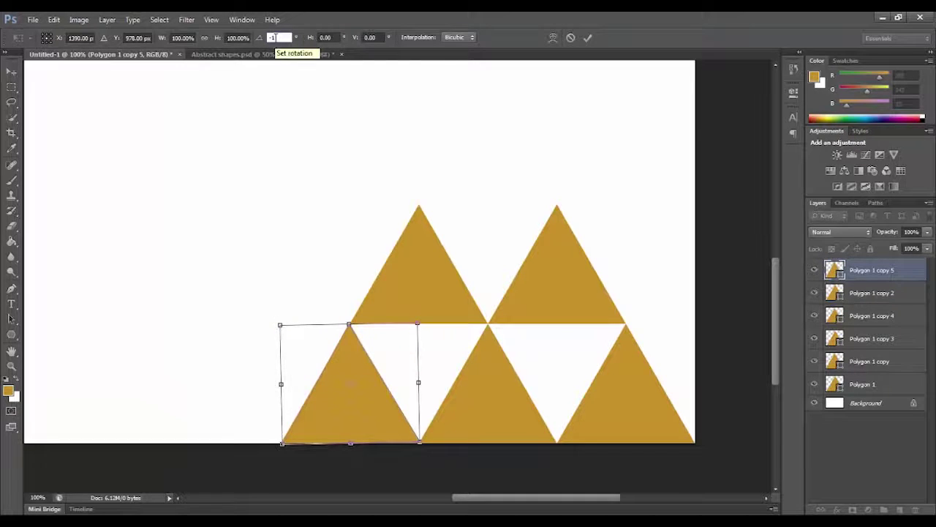
key("Return")
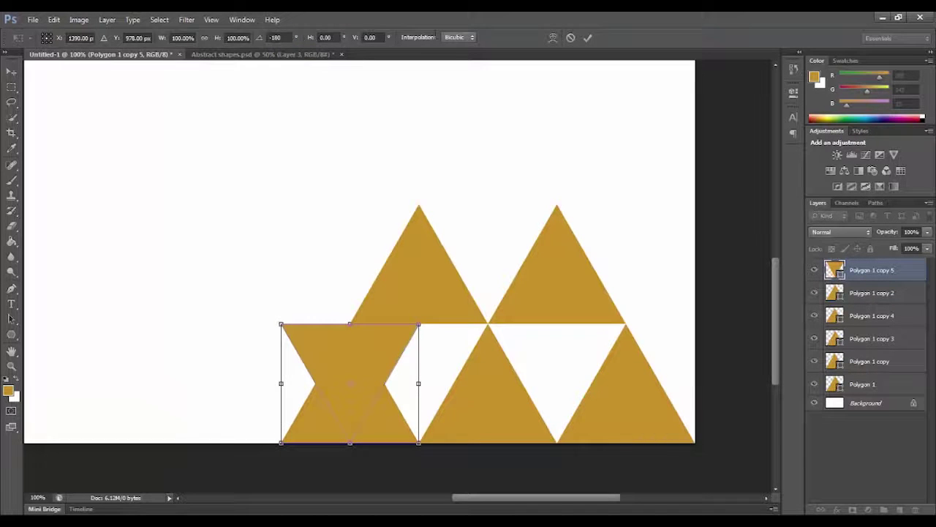
left_click(587, 38)
Move the inverted triangle into the left gap of the bottom row and place a duplicate of it in the right gap.
left_click_drag(388, 347, 458, 345)
left_click(864, 436)
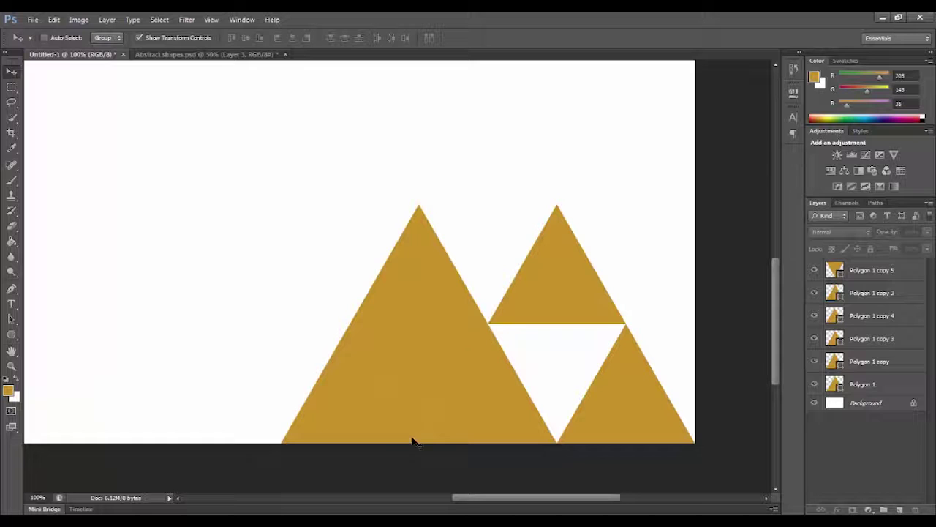
left_click(863, 271)
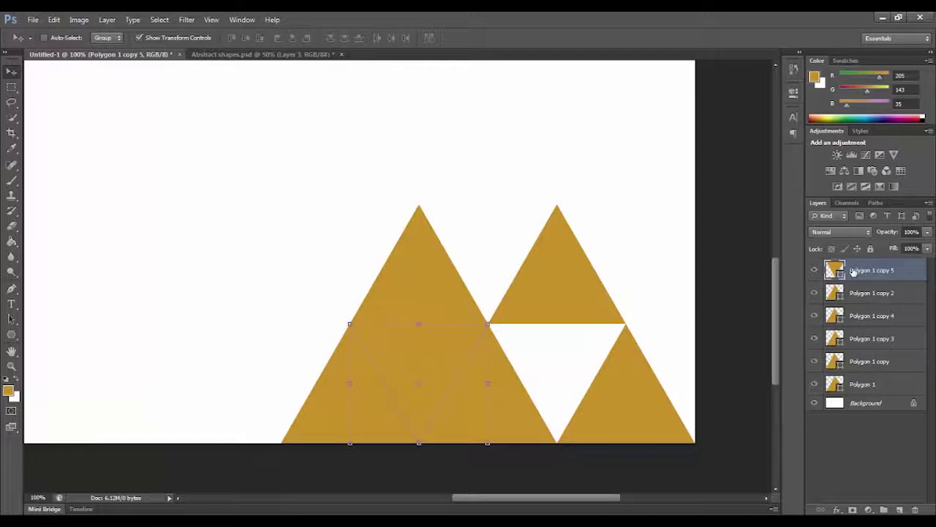
key("ctrl+j")
left_click_drag(459, 353, 607, 348)
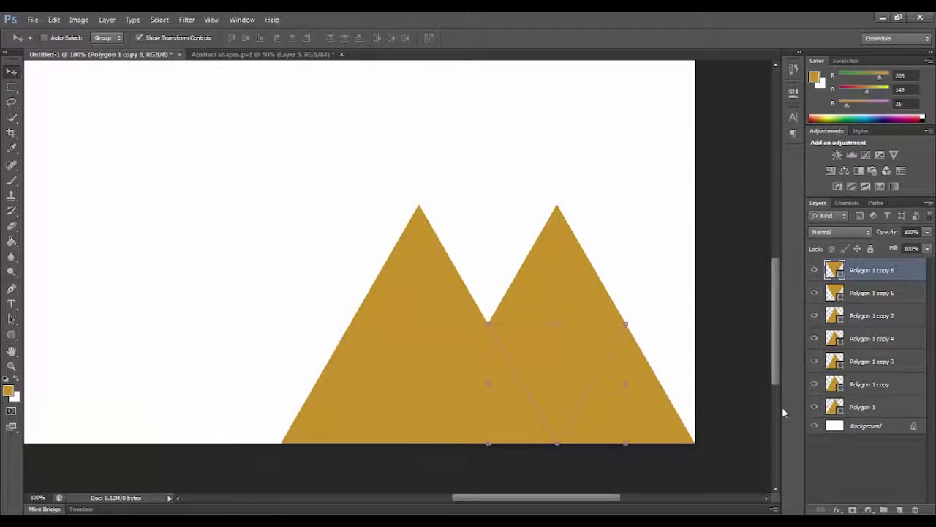
Duplicate the inverted triangle and fit the copy into the gap between the two upper-row triangles.
key("ctrl+j")
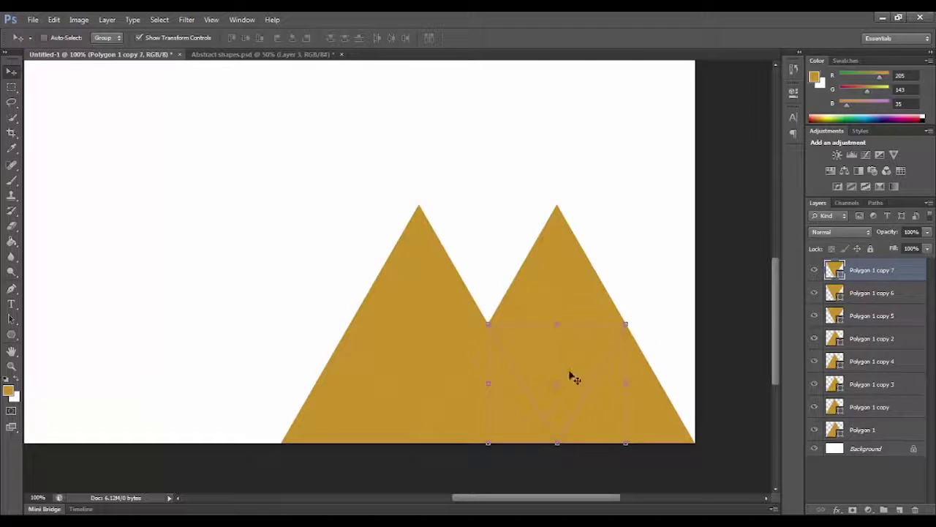
left_click_drag(569, 377, 504, 255)
left_click(851, 480)
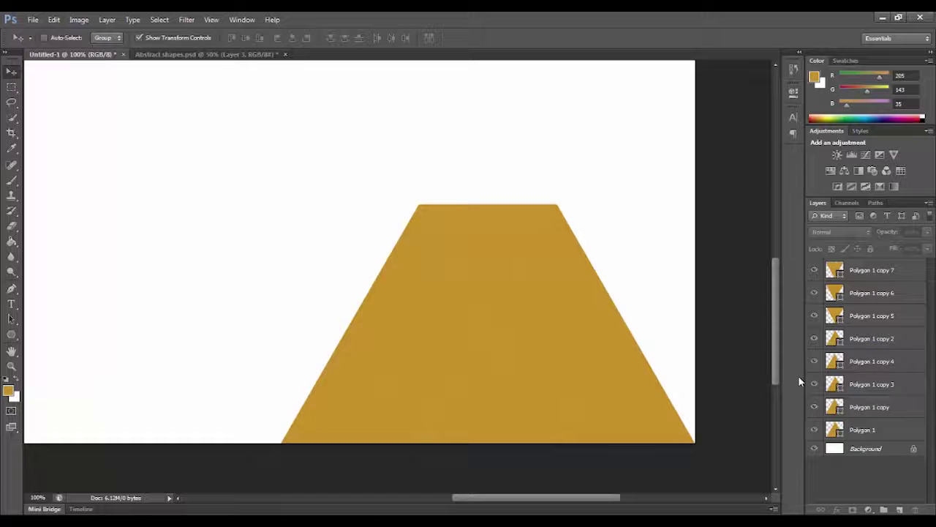
Change the fill of the rightmost bottom-row triangle to a medium blue swatch.
left_click(871, 433)
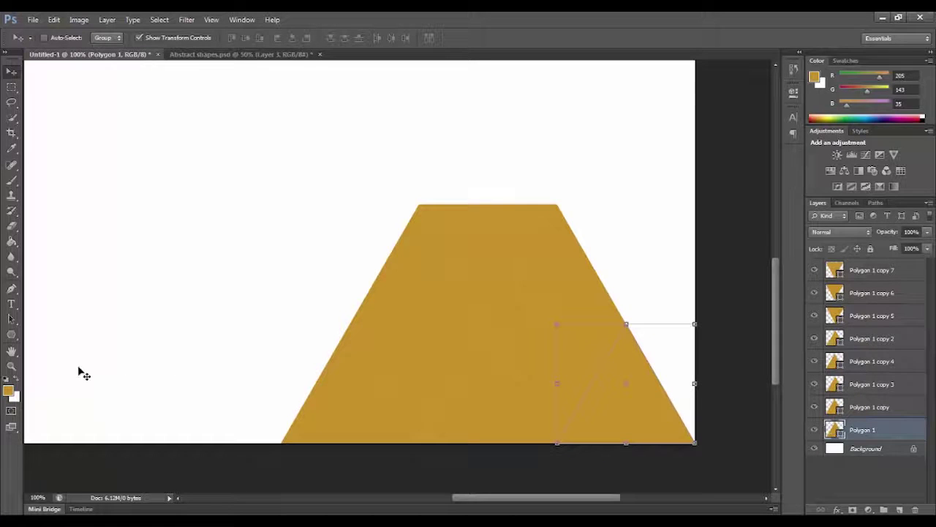
left_click(11, 335)
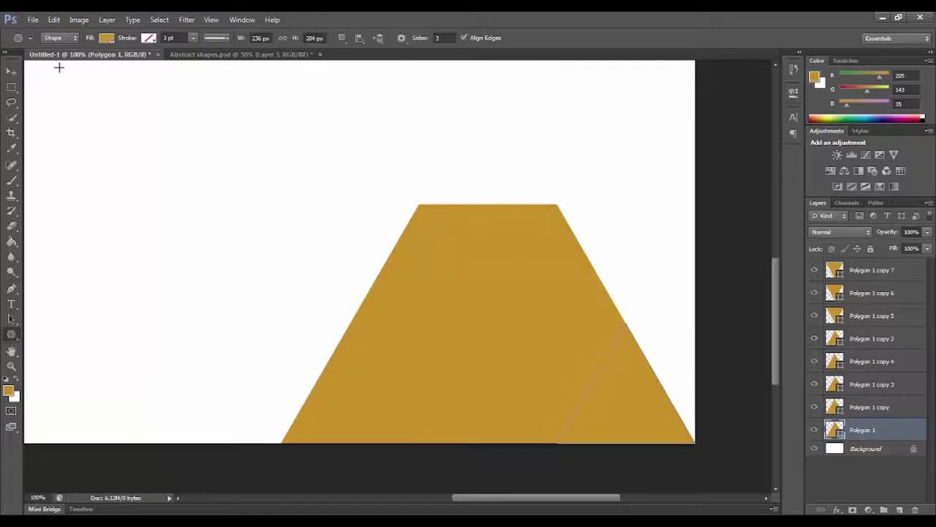
left_click(104, 38)
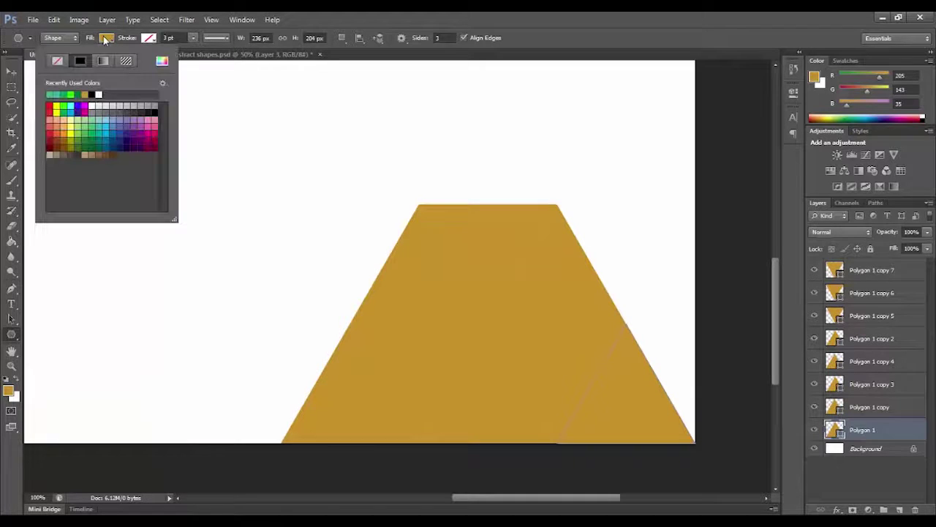
left_click(113, 130)
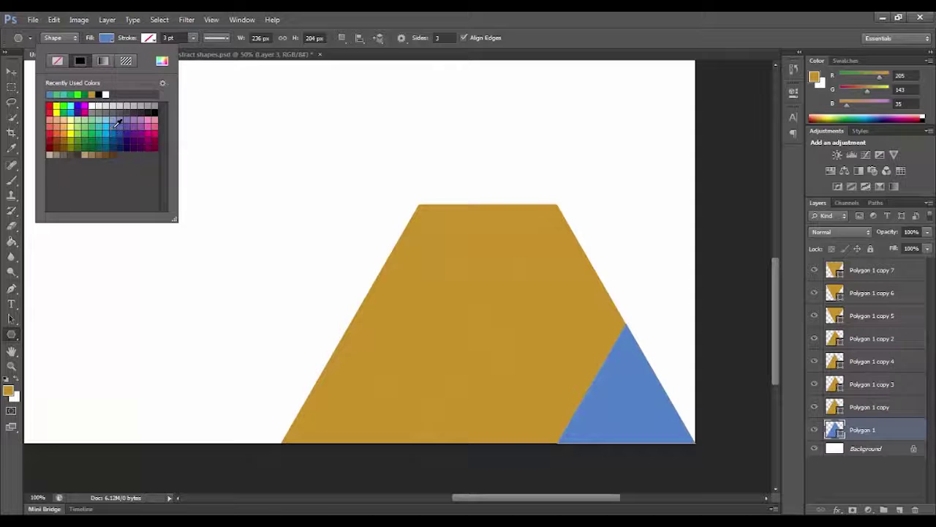
left_click(107, 134)
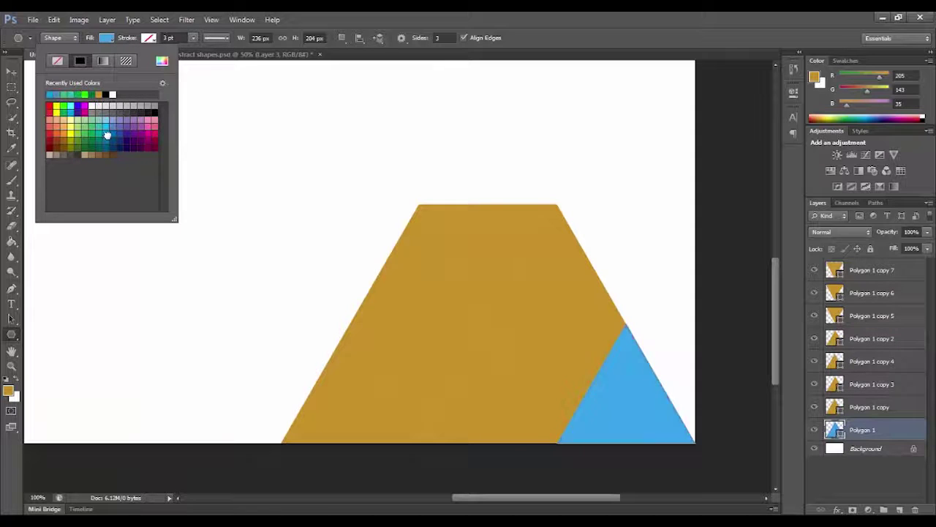
left_click(111, 134)
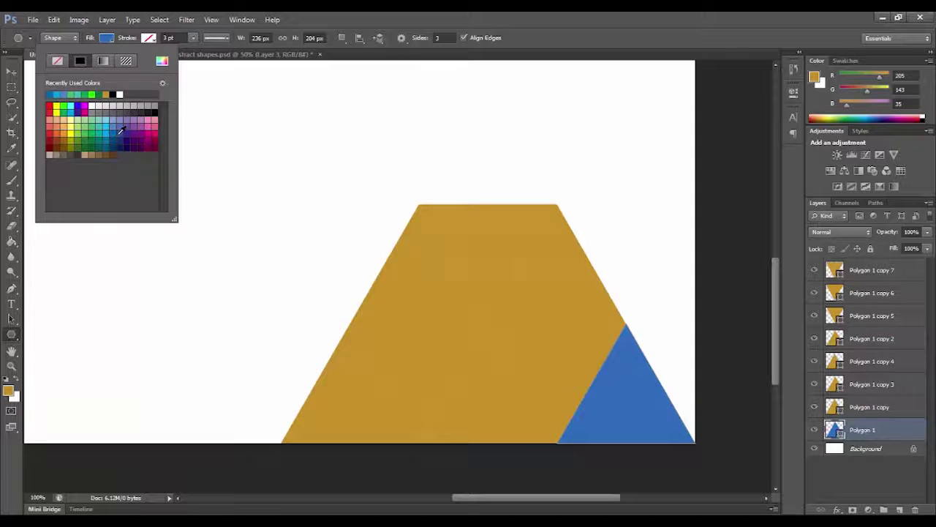
left_click(117, 133)
left_click(111, 124)
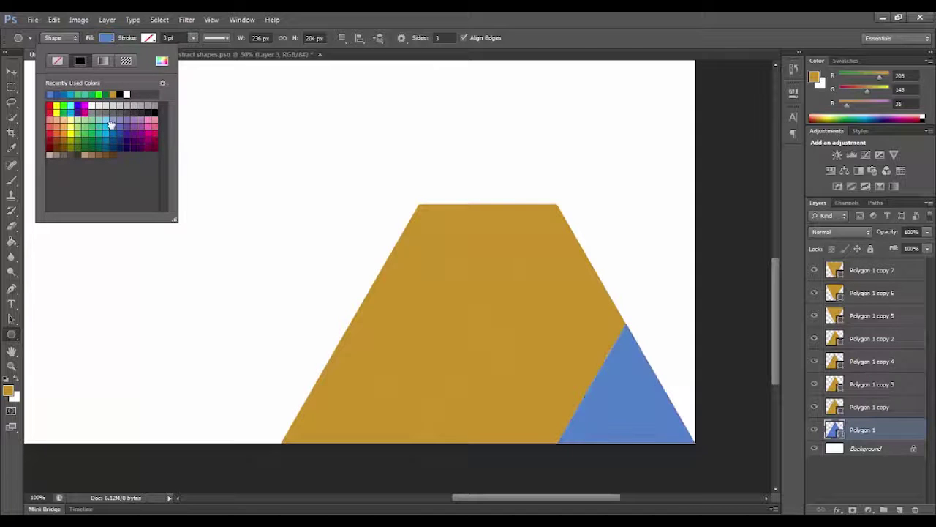
Change the fill of the middle upright triangle in the bottom row to the custom light blue #69b9ff.
left_click(885, 411)
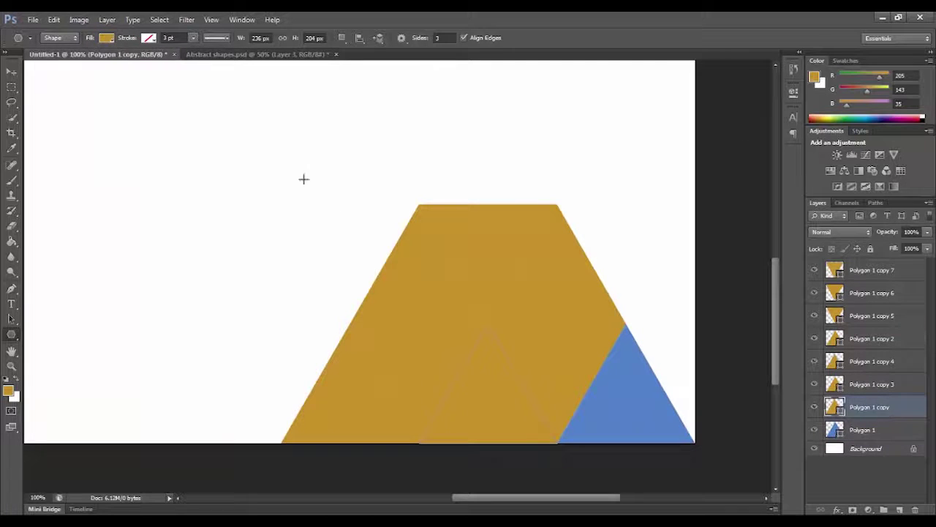
left_click(106, 38)
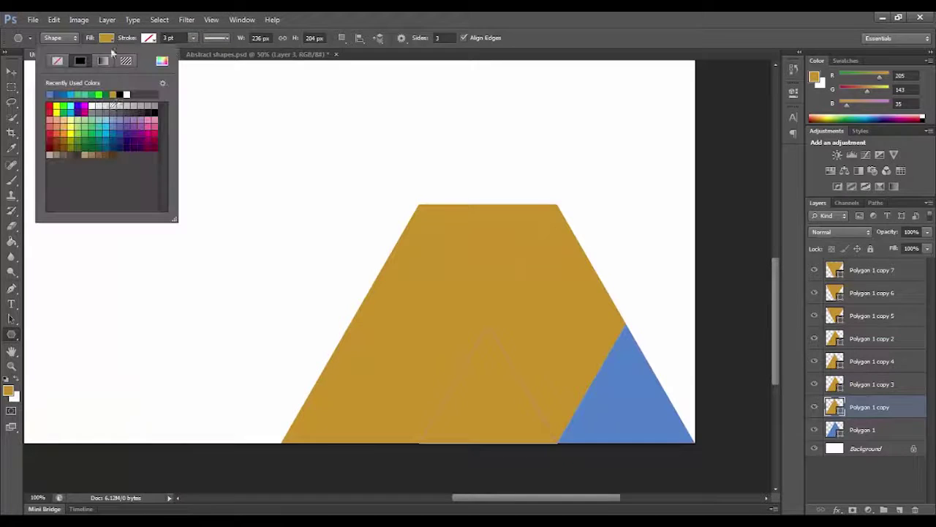
left_click(111, 126)
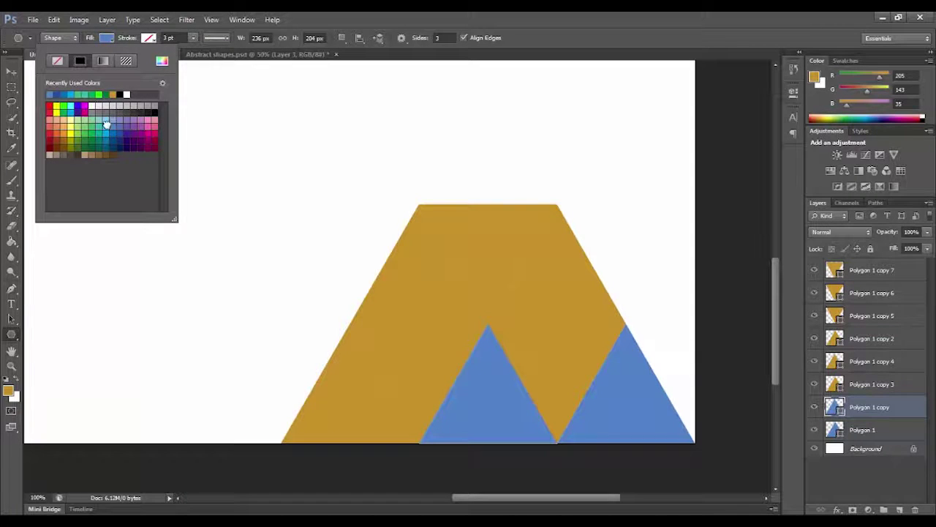
left_click(106, 124)
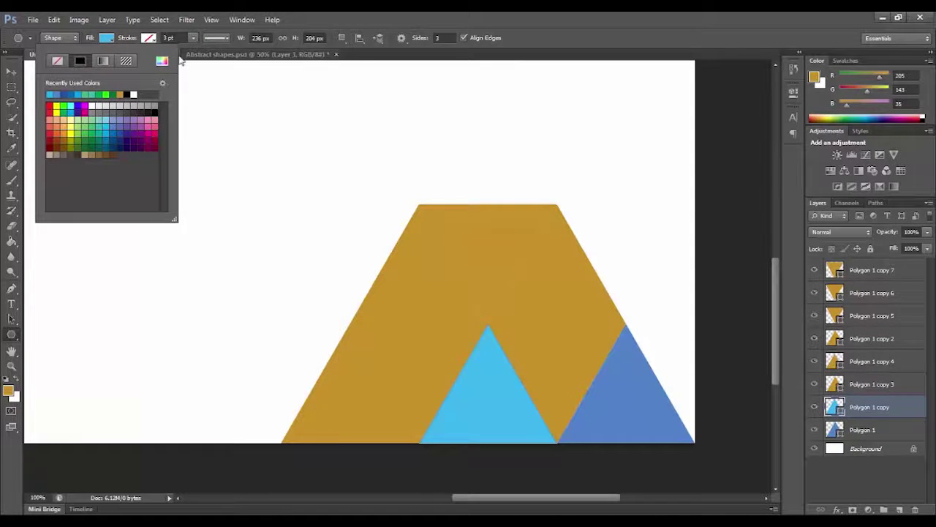
left_click(162, 61)
left_click(625, 393)
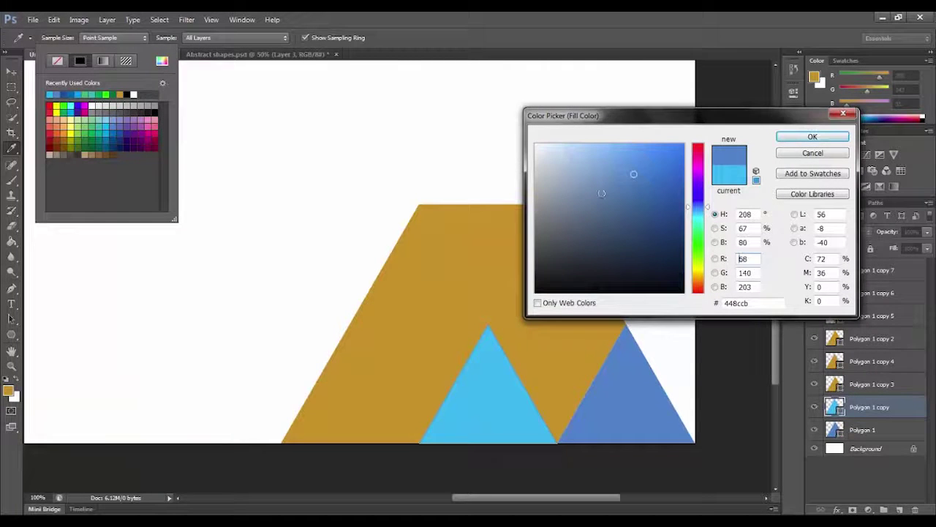
left_click(616, 160)
left_click(646, 159)
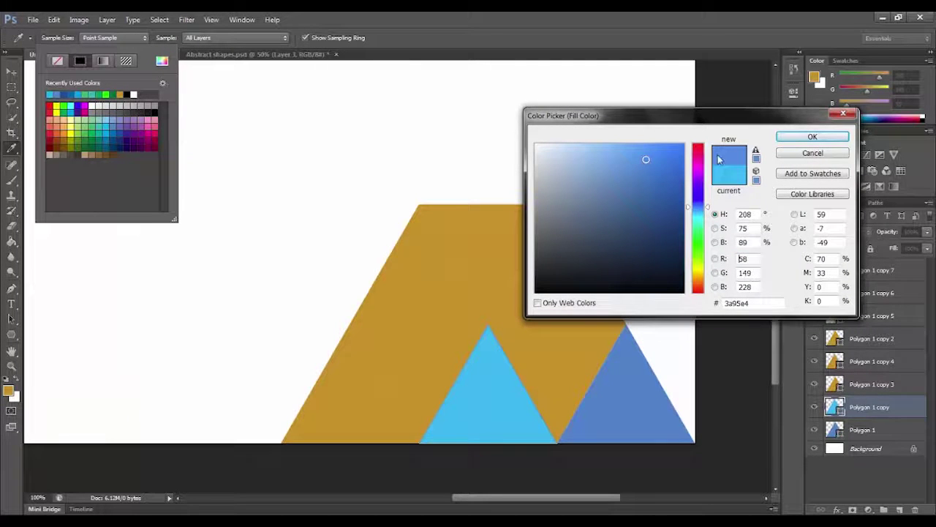
left_click(812, 137)
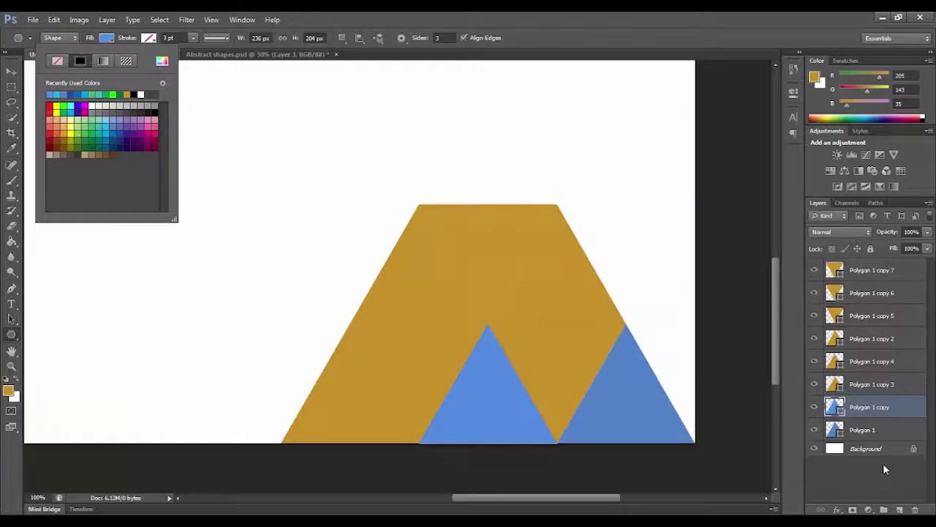
left_click(162, 60)
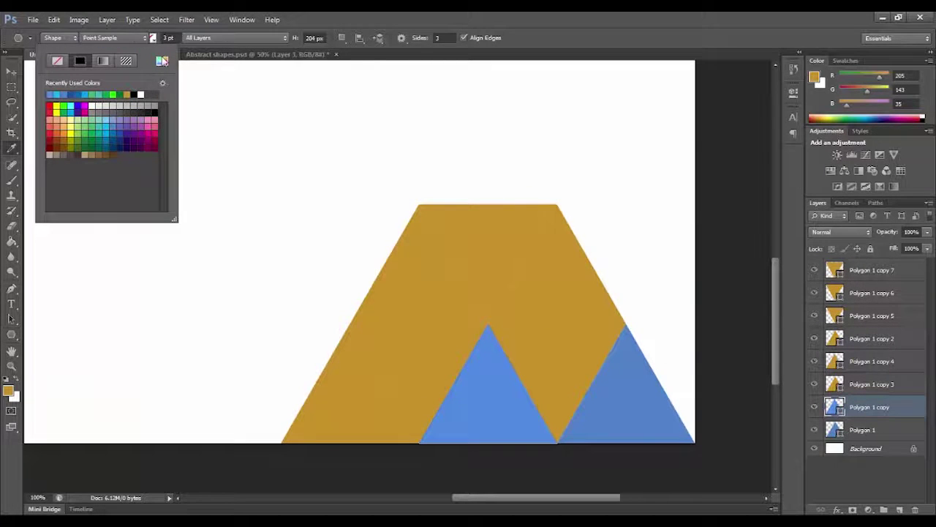
left_click(622, 144)
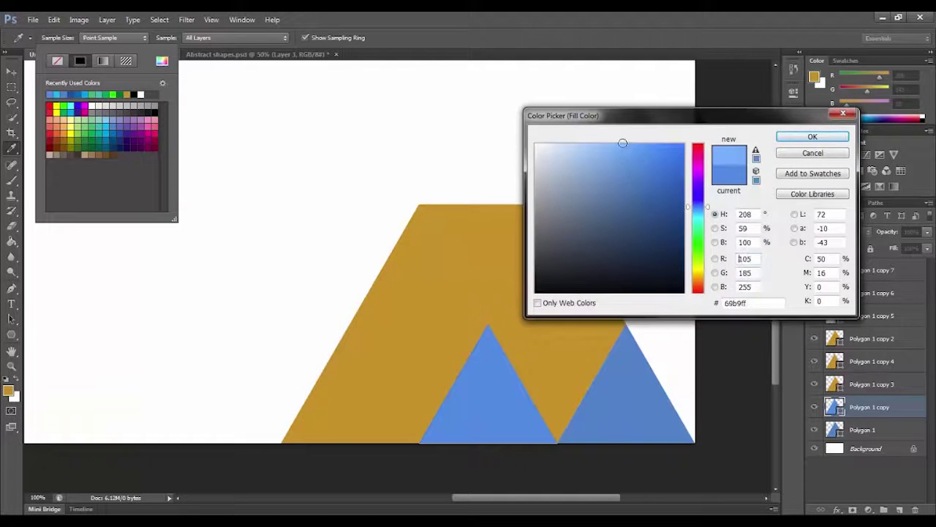
left_click(789, 137)
left_click(863, 502)
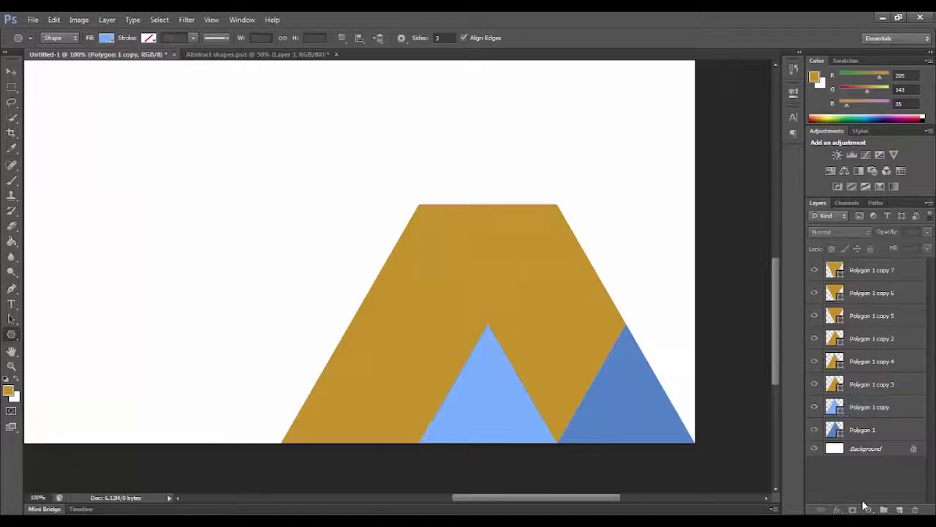
Fill the left upright triangle of the upper row with the same medium blue as the rightmost bottom-row triangle.
left_click(863, 385)
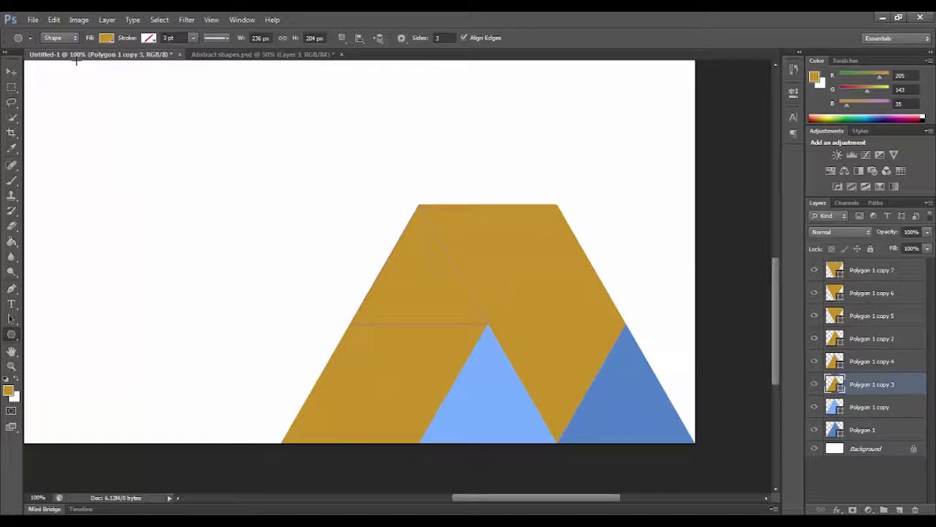
left_click(107, 37)
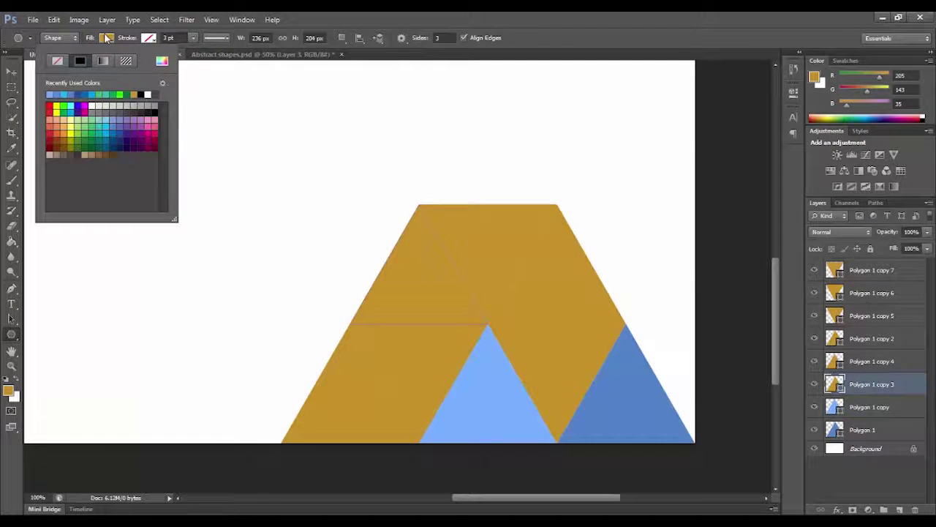
left_click(104, 129)
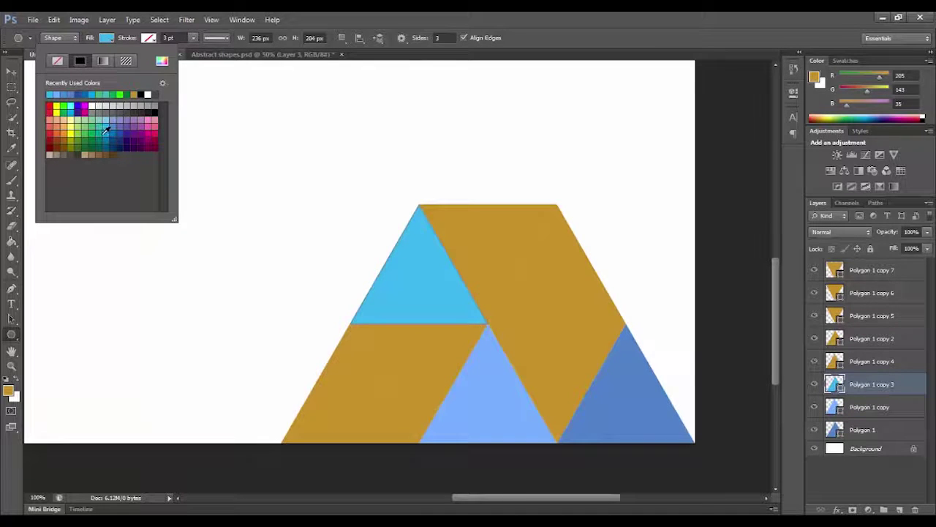
left_click(101, 130)
left_click(111, 131)
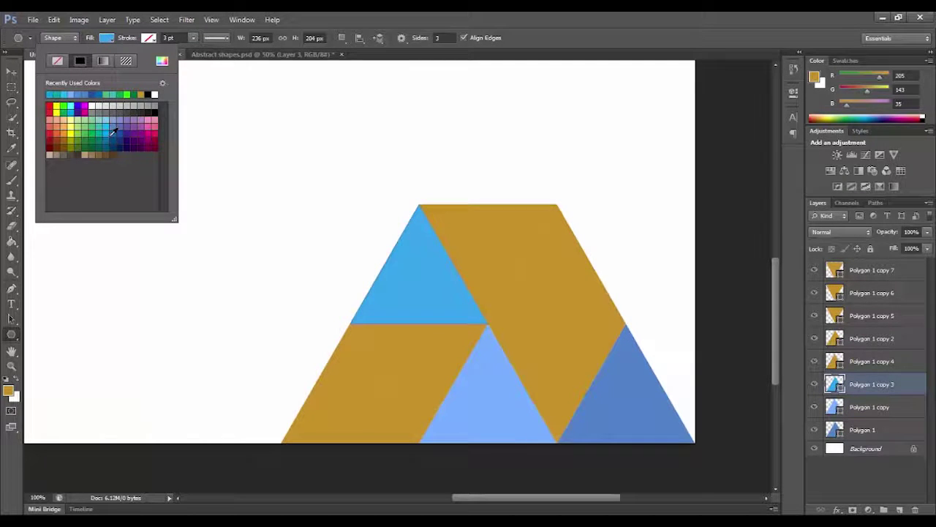
left_click(119, 130)
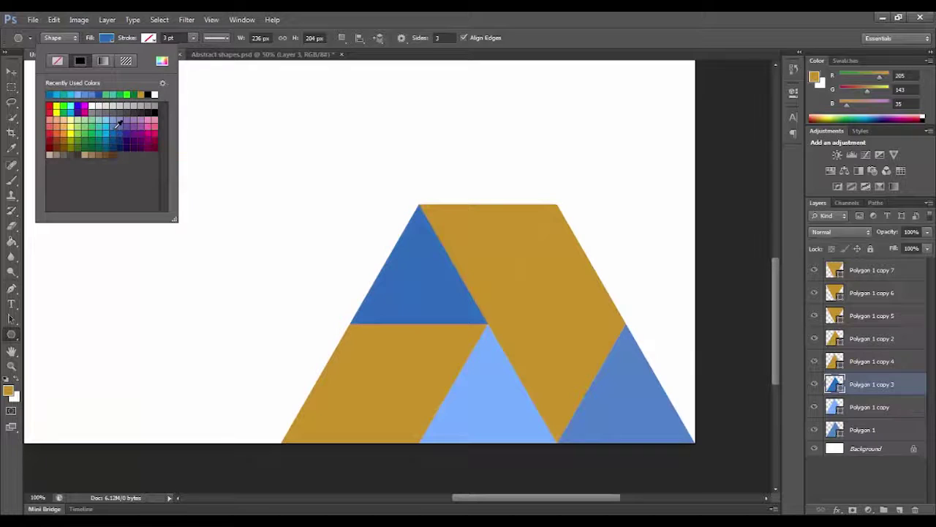
left_click(113, 130)
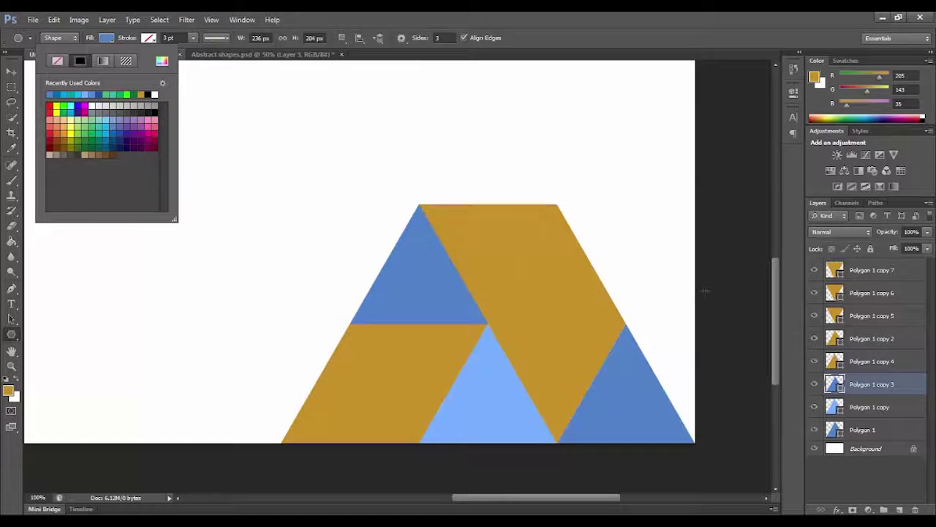
Change the fill of the right upright triangle in the upper row to a pale periwinkle blue swatch.
left_click(892, 369)
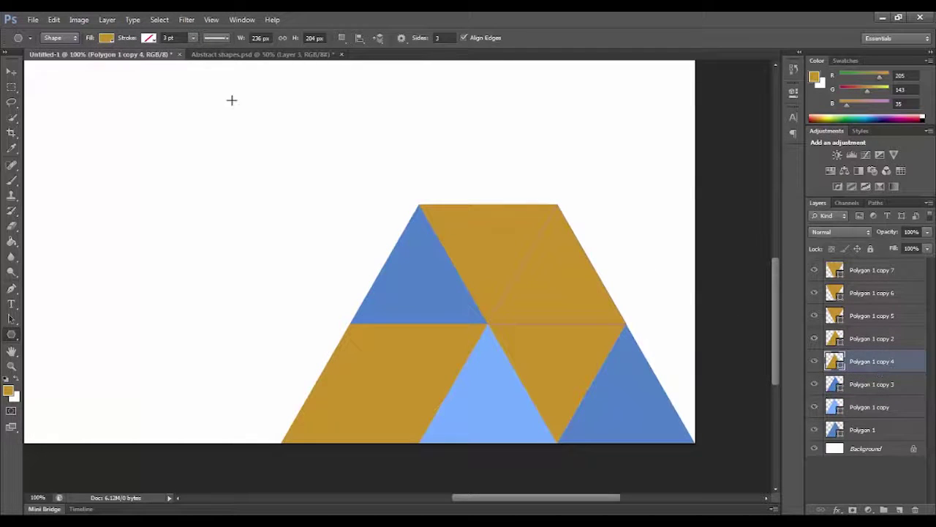
left_click(110, 38)
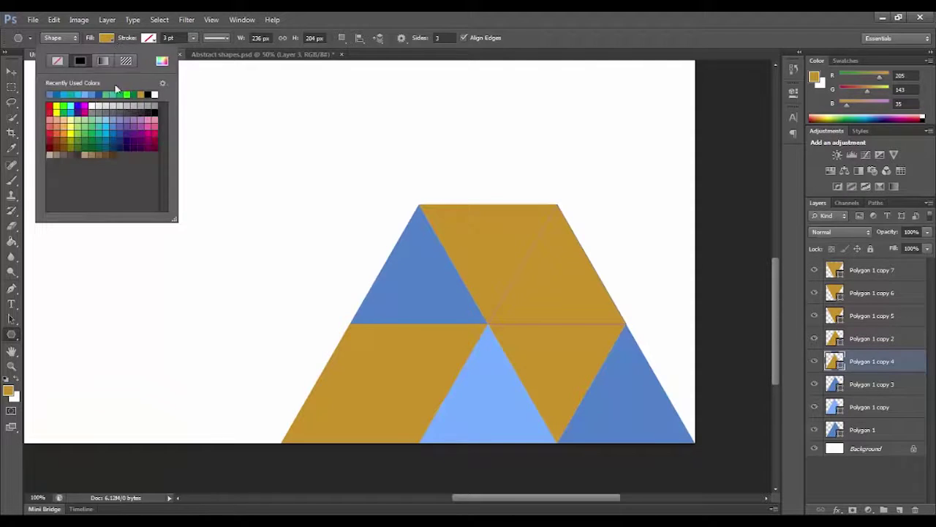
left_click(113, 126)
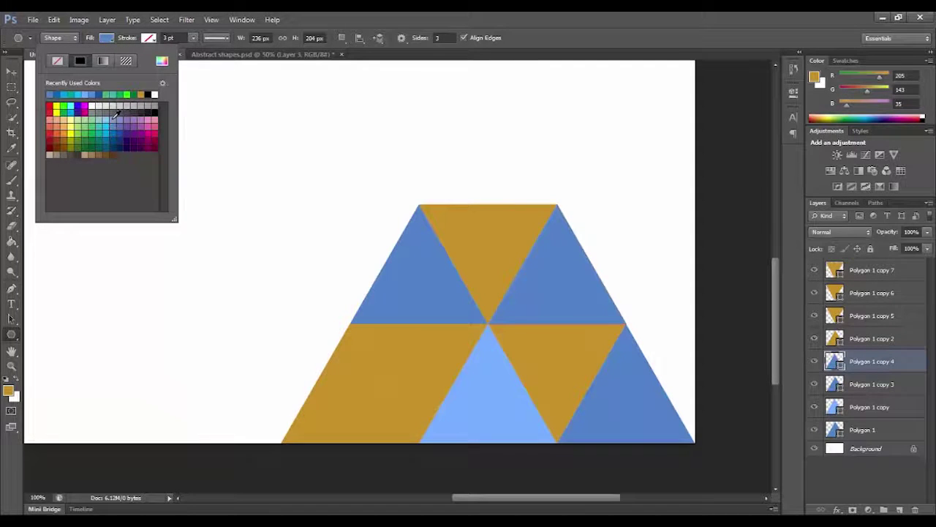
left_click(111, 118)
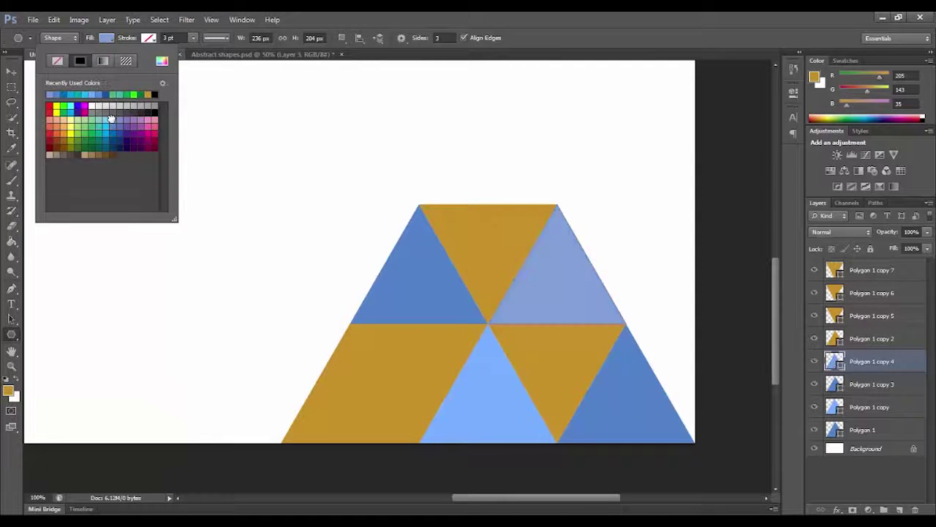
Recolor the leftmost bottom-row triangle with the medium blue swatch.
left_click(860, 339)
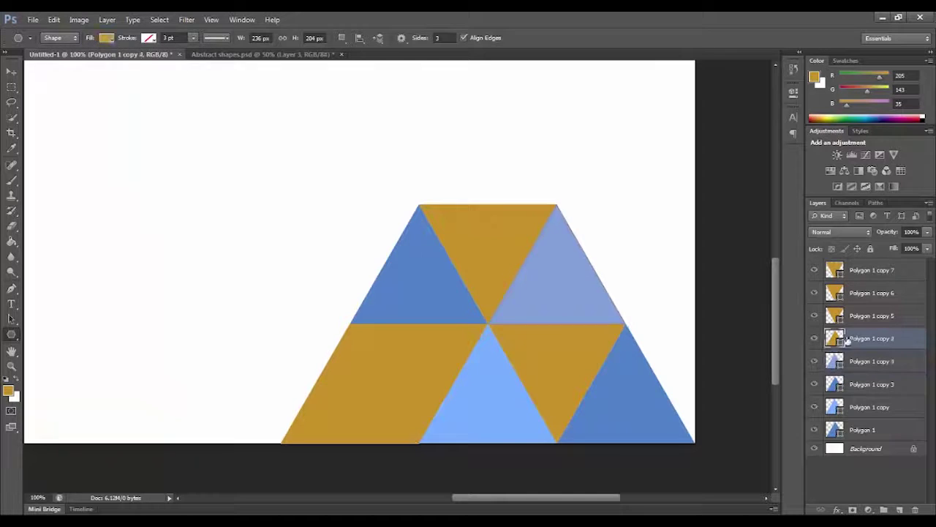
left_click(107, 38)
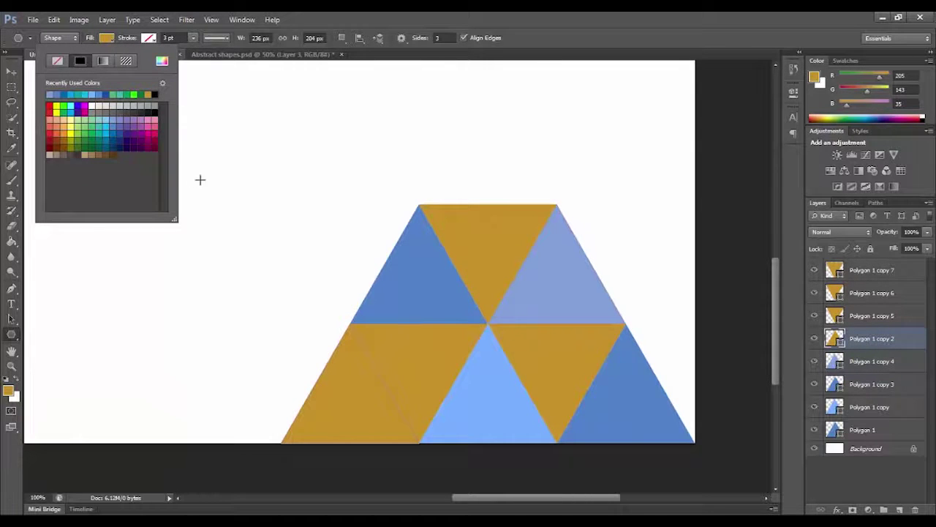
left_click(109, 121)
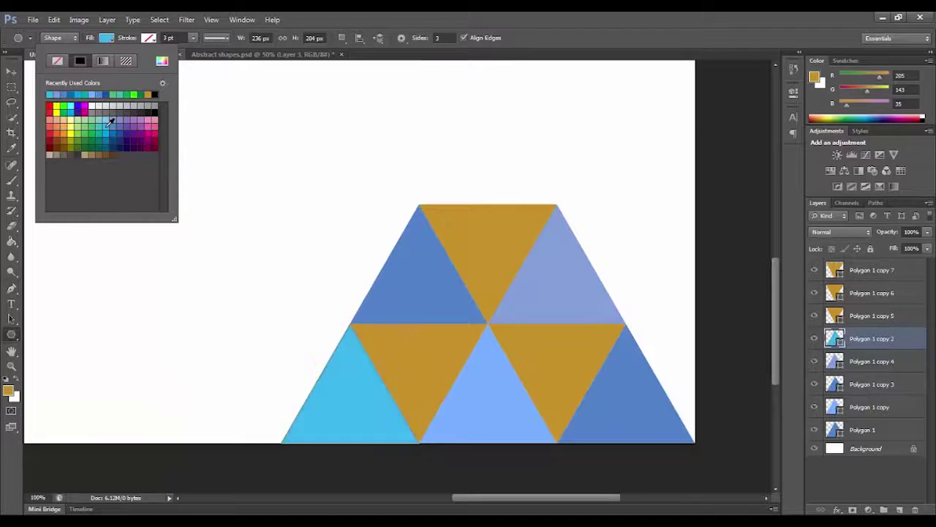
left_click(113, 125)
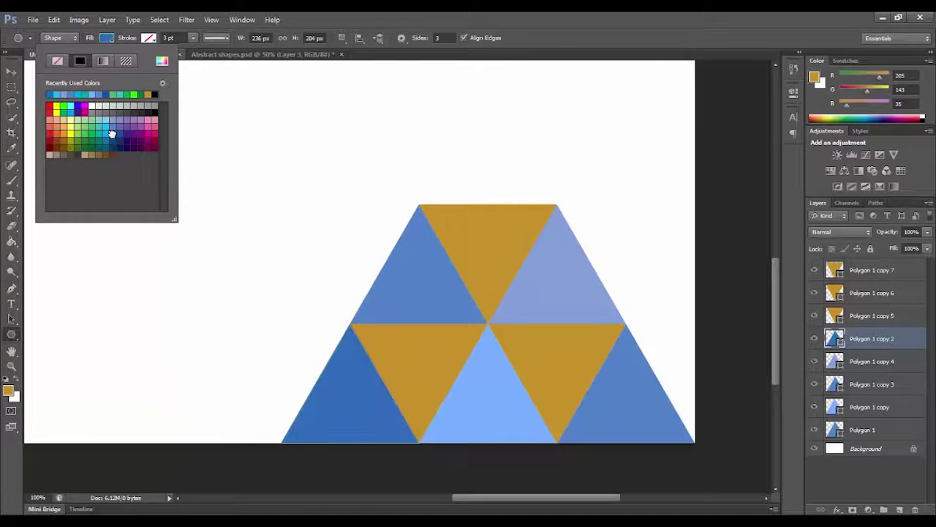
left_click(114, 126)
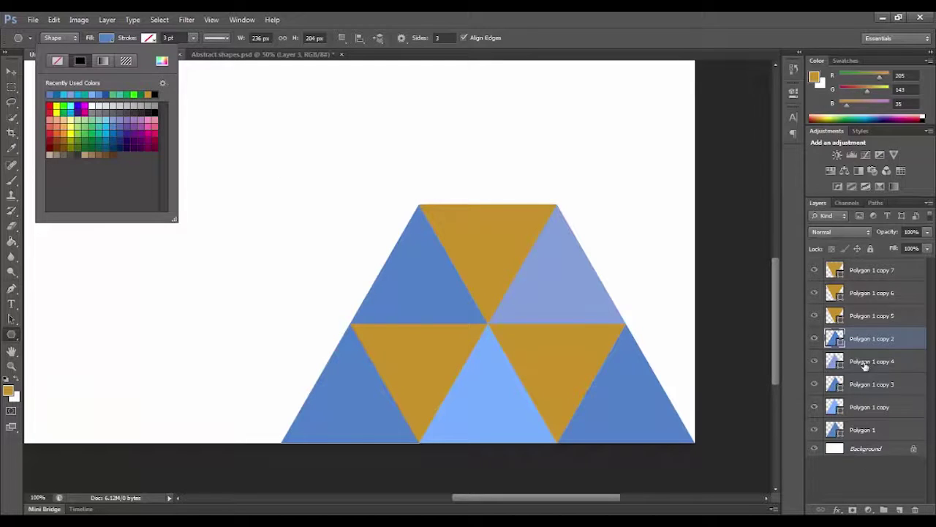
Change the fill of the left inverted triangle in the bottom row to a pale periwinkle blue swatch.
left_click(870, 316)
left_click(107, 40)
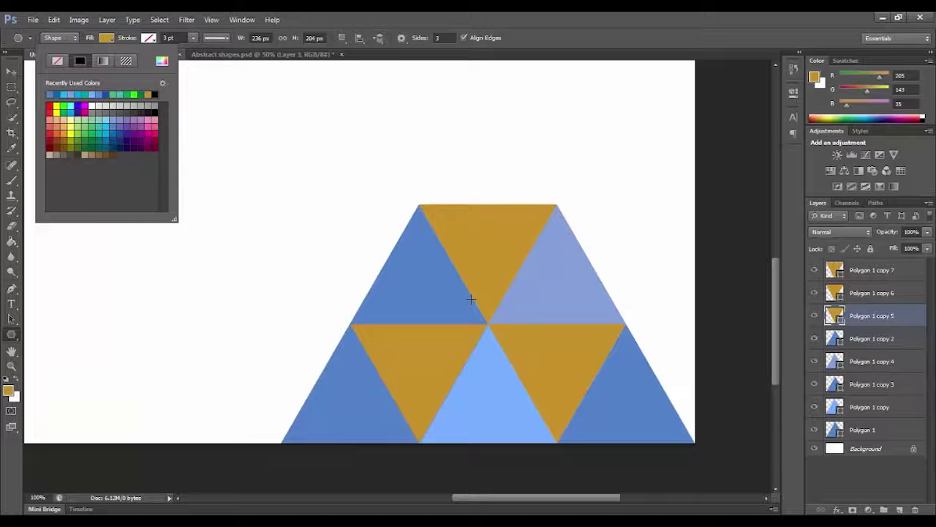
left_click(111, 125)
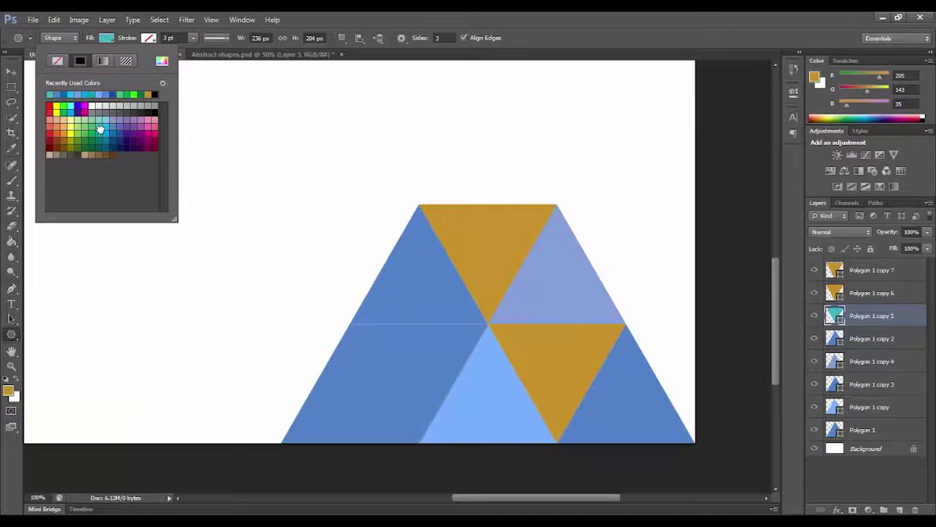
left_click(106, 126)
left_click(110, 121)
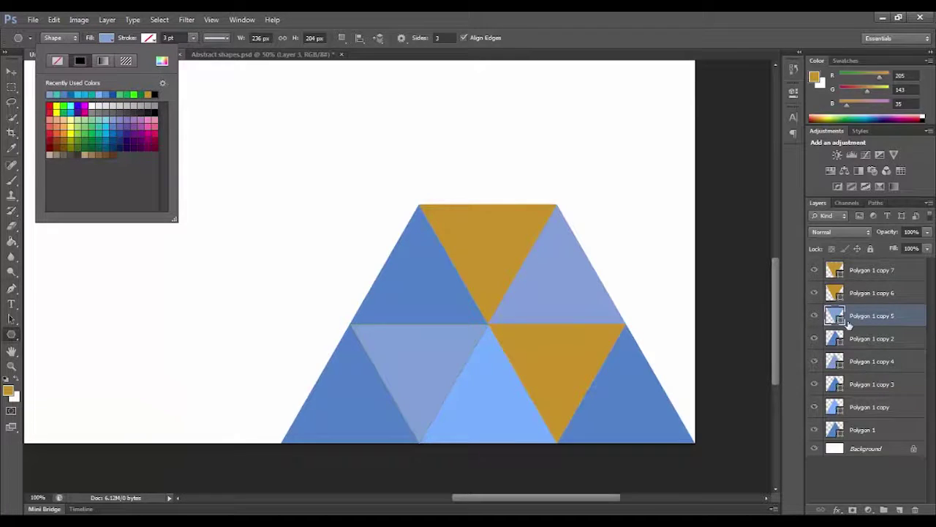
Recolor the right inverted triangle in the bottom row with the medium blue swatch.
left_click(871, 306)
left_click(869, 295)
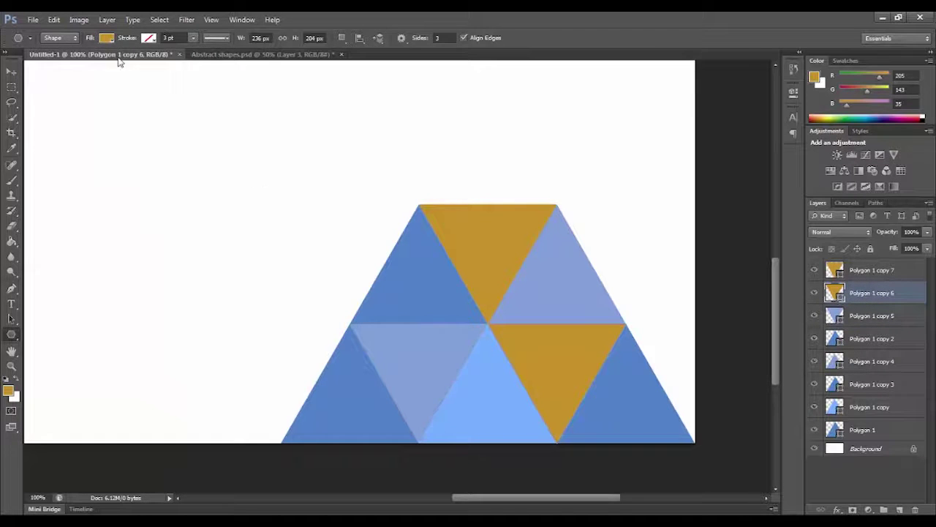
left_click(107, 38)
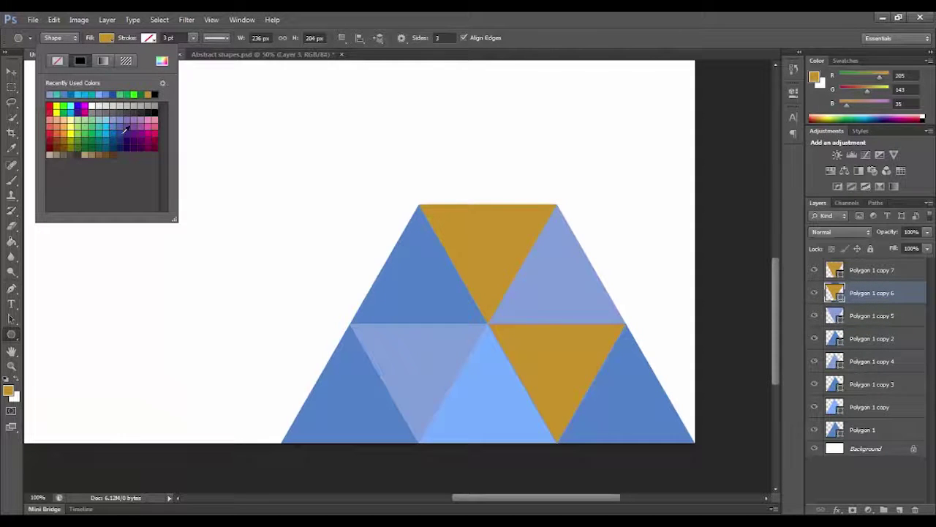
left_click(125, 129)
left_click(119, 128)
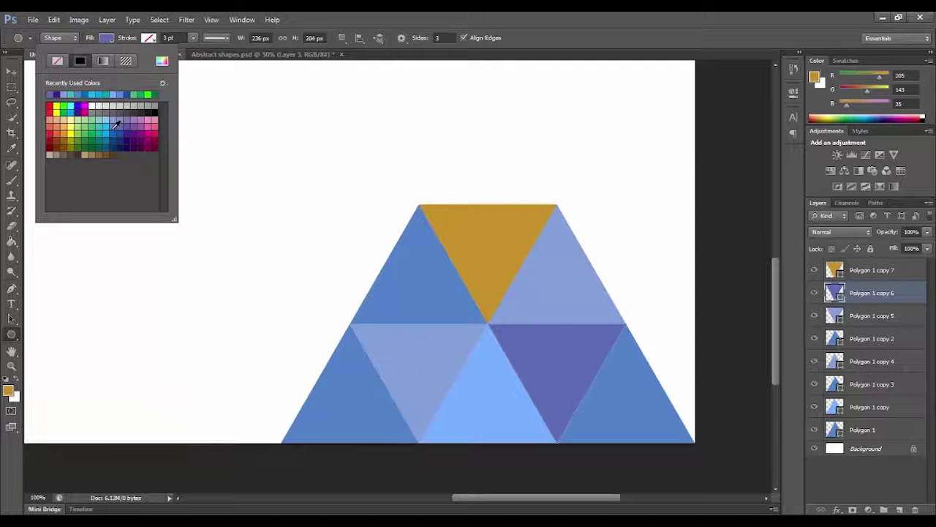
left_click(110, 127)
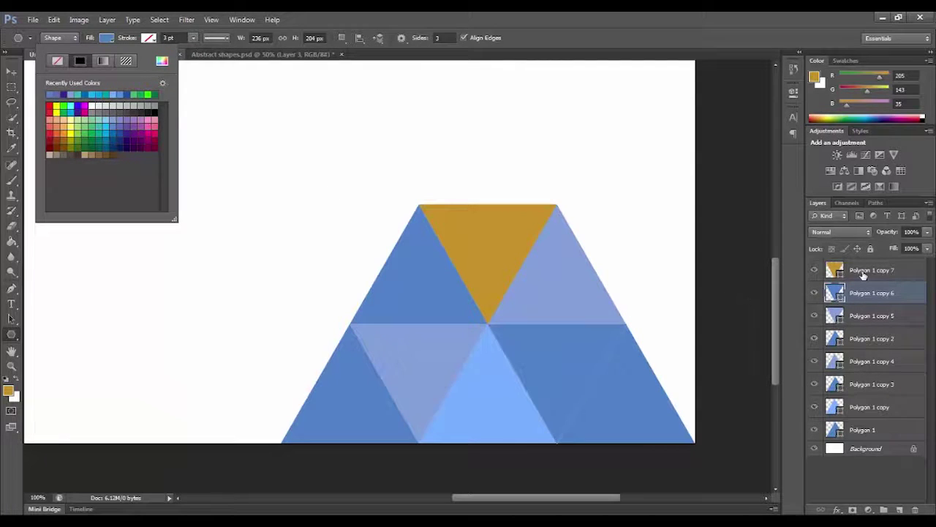
Fill the inverted triangle of the upper row with the Pure Cyan swatch and deselect its layer.
left_click(864, 272)
left_click(111, 41)
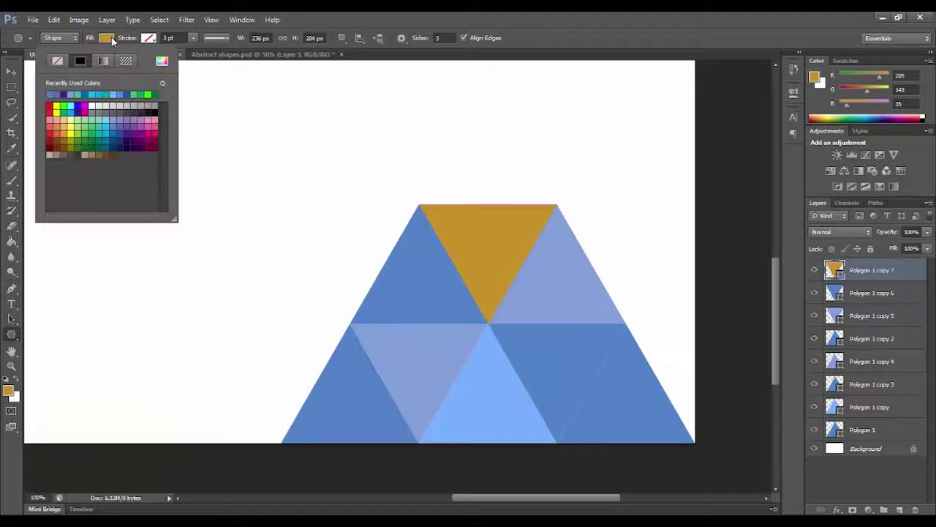
left_click(113, 121)
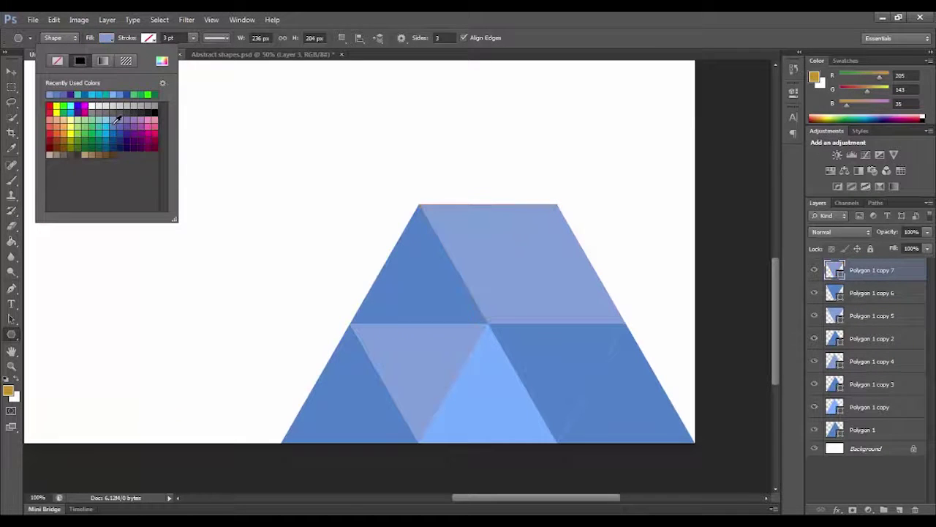
left_click(107, 130)
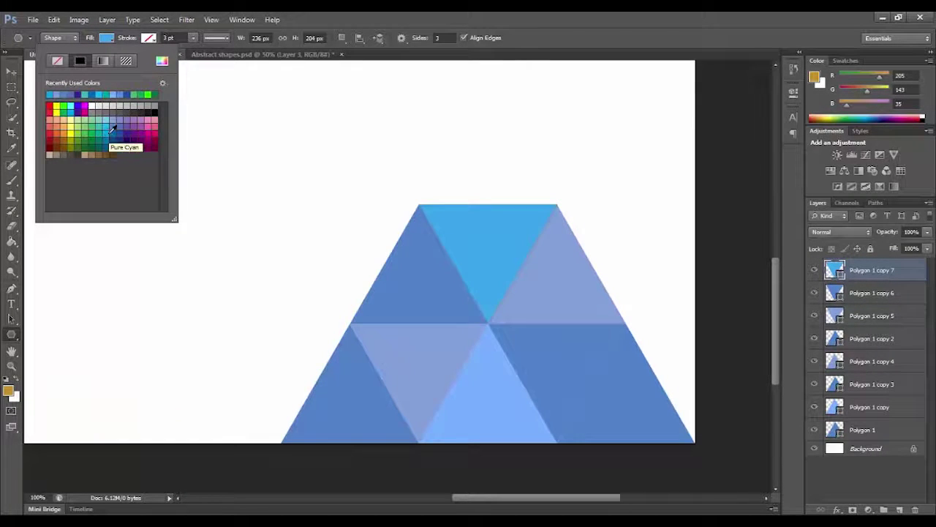
left_click(875, 467)
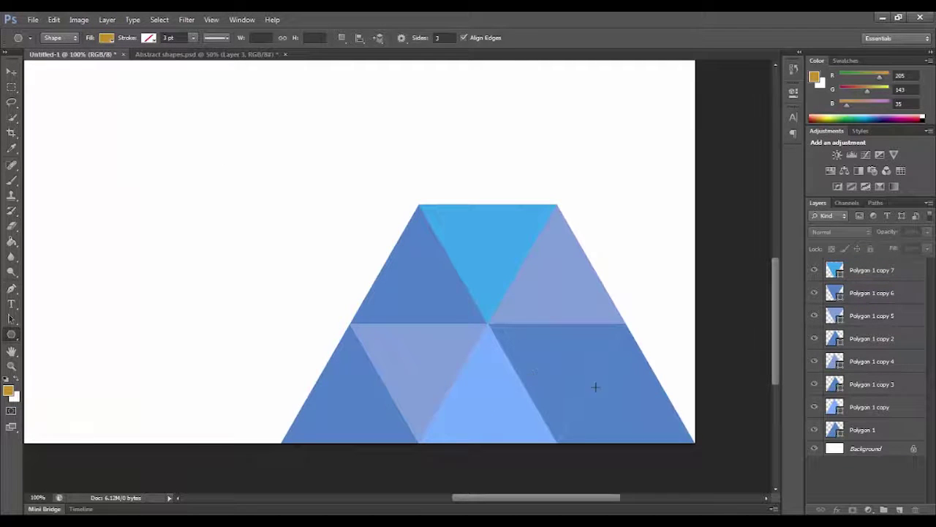
Change the fill of the rightmost bottom-row triangle to a dark navy blue swatch and deselect its layer.
left_click(877, 429)
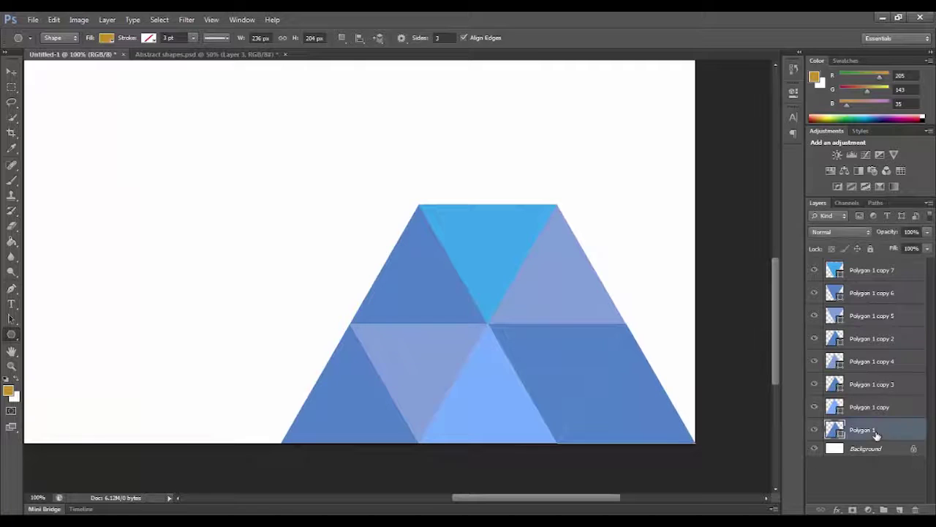
left_click(110, 37)
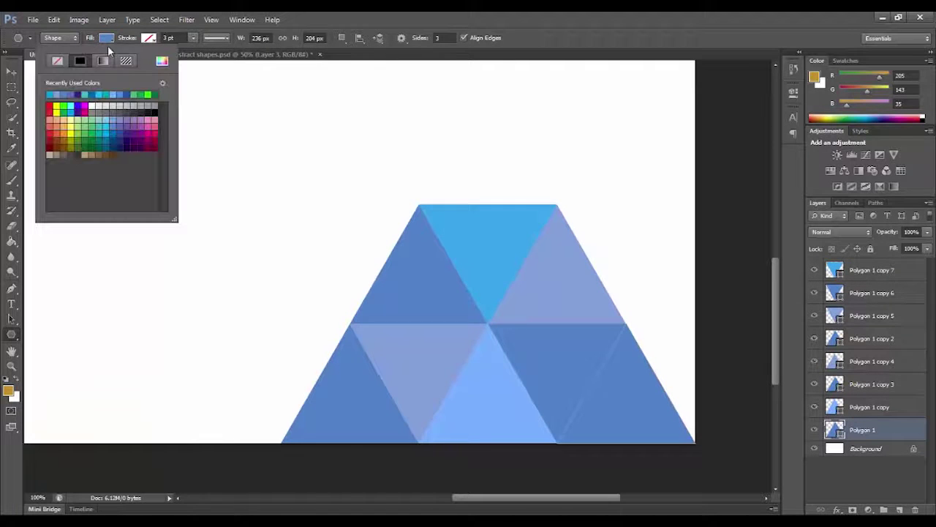
left_click(124, 136)
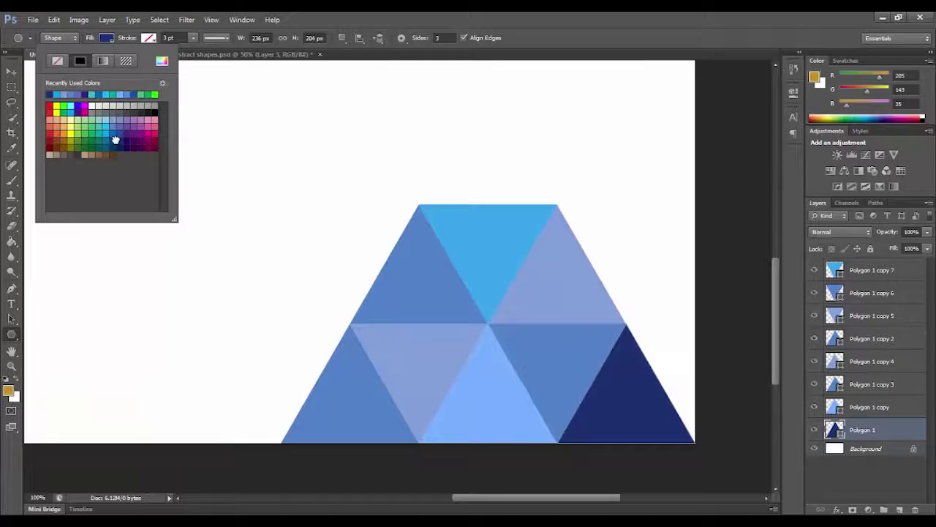
left_click(115, 138)
left_click(849, 495)
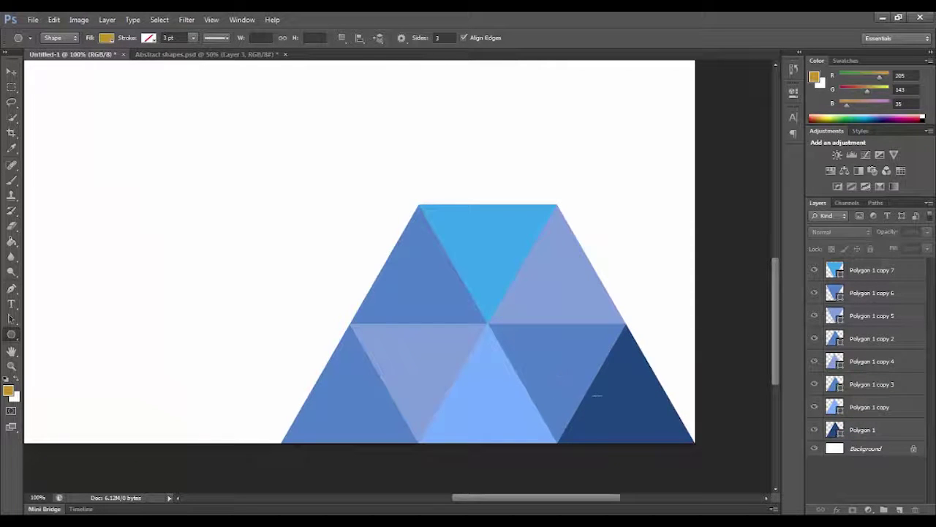
Identify the layer of the left inverted bottom-row triangle and change its fill to a deeper blue swatch.
left_click(876, 359)
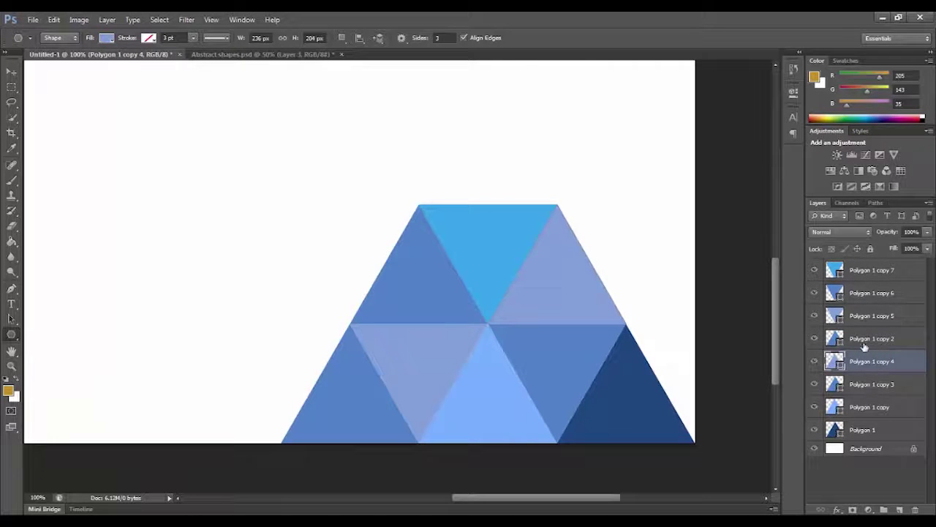
left_click(863, 318)
left_click(814, 315)
left_click(815, 316)
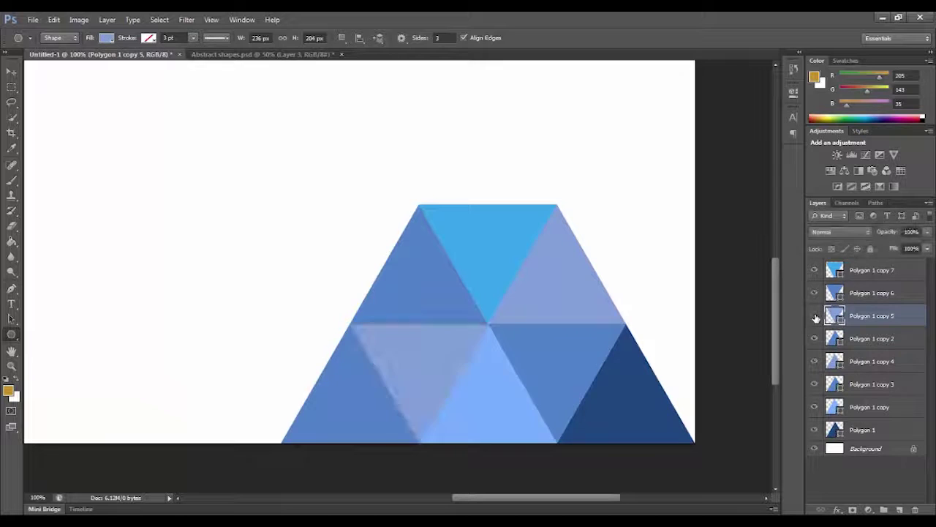
left_click(107, 38)
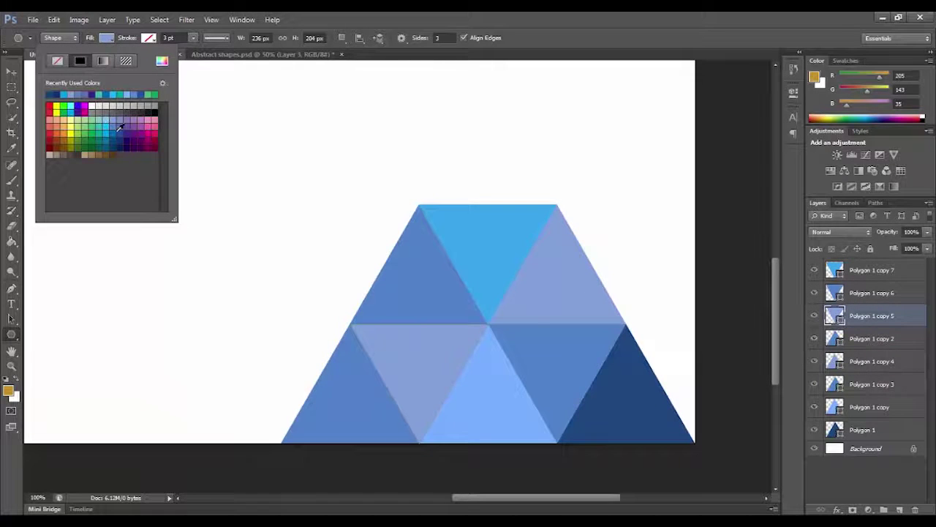
left_click(119, 135)
left_click(113, 134)
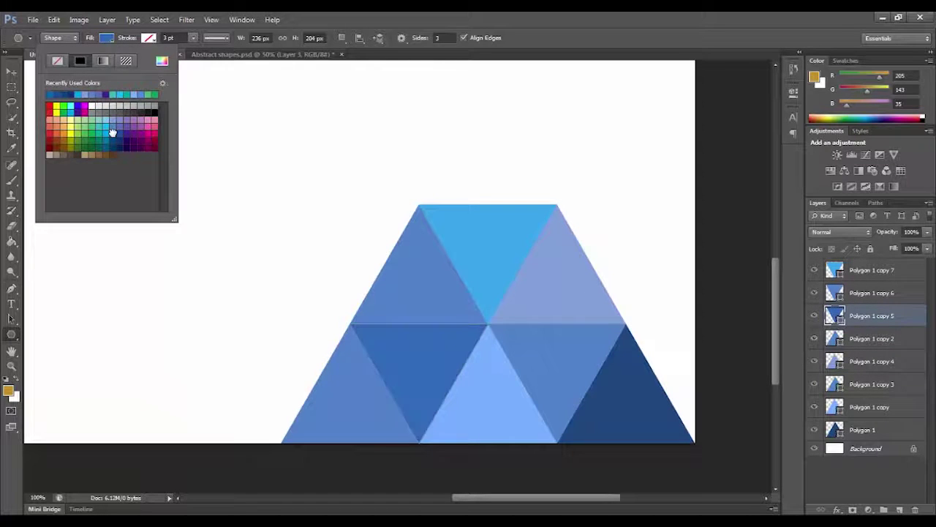
left_click(877, 471)
left_click(876, 471)
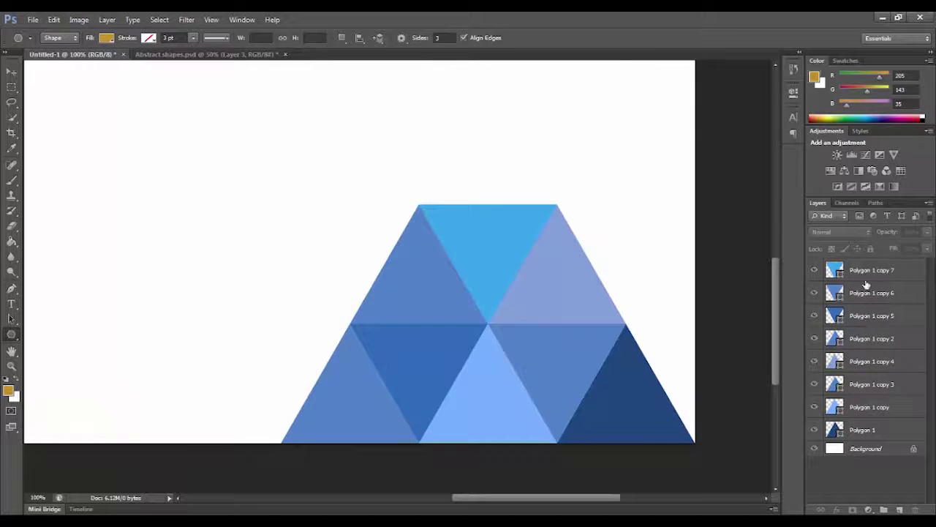
Give the inverted triangle of the upper row a custom soft light blue fill and deselect its layer.
left_click(831, 270)
left_click(107, 38)
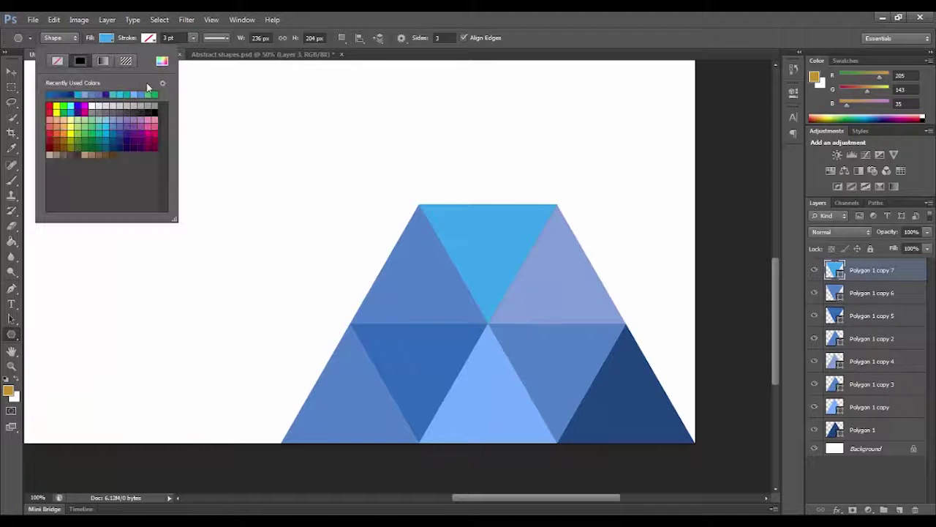
left_click(162, 61)
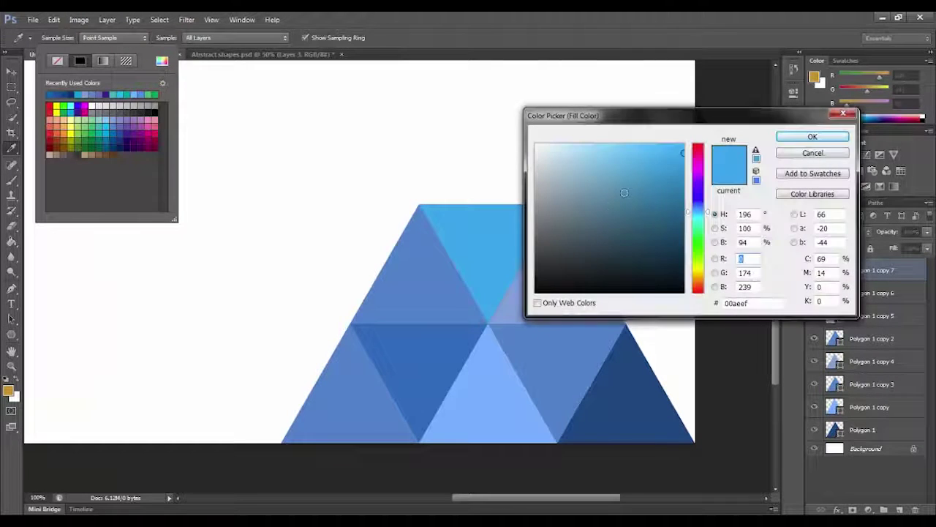
left_click_drag(673, 164, 660, 155)
left_click(696, 208)
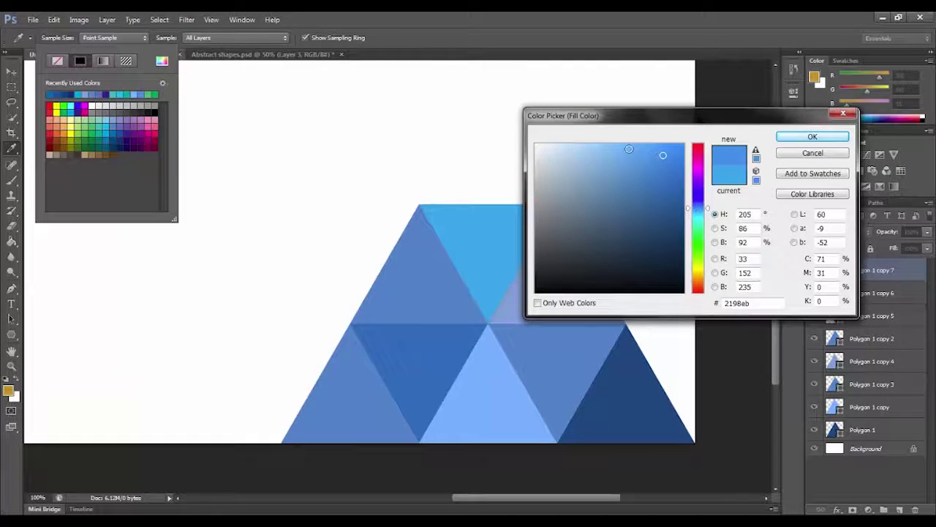
left_click(812, 136)
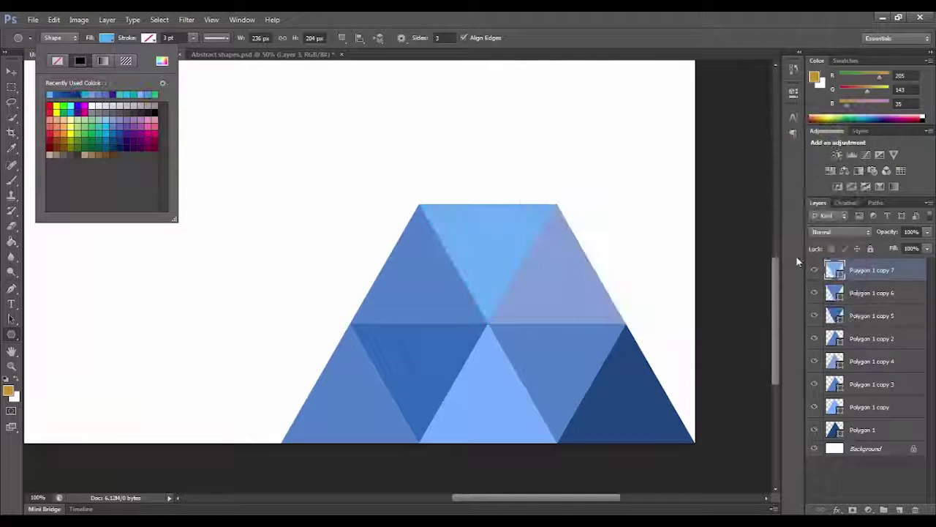
left_click(875, 463)
left_click(874, 463)
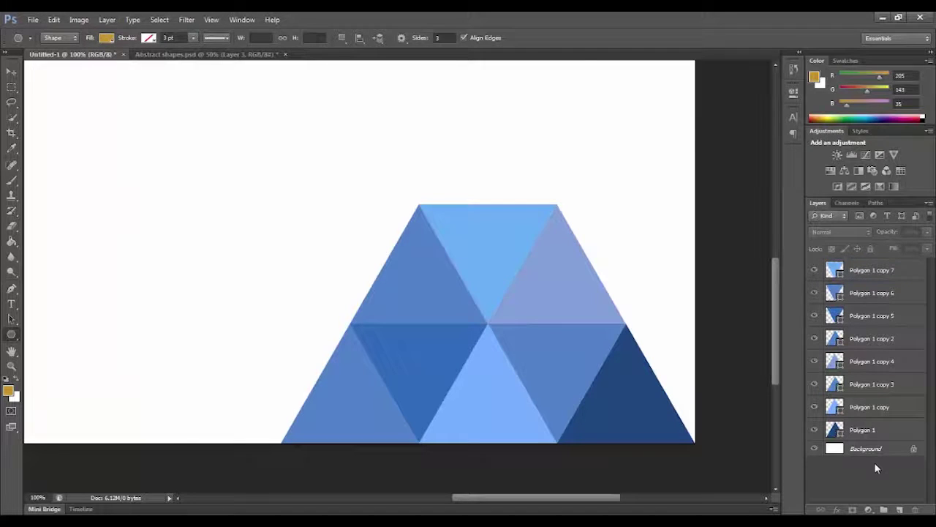
Create a new layer group and move all eight polygon layers, from Polygon 1 to Polygon 1 copy 7, into it.
left_click(11, 366)
left_click(348, 38)
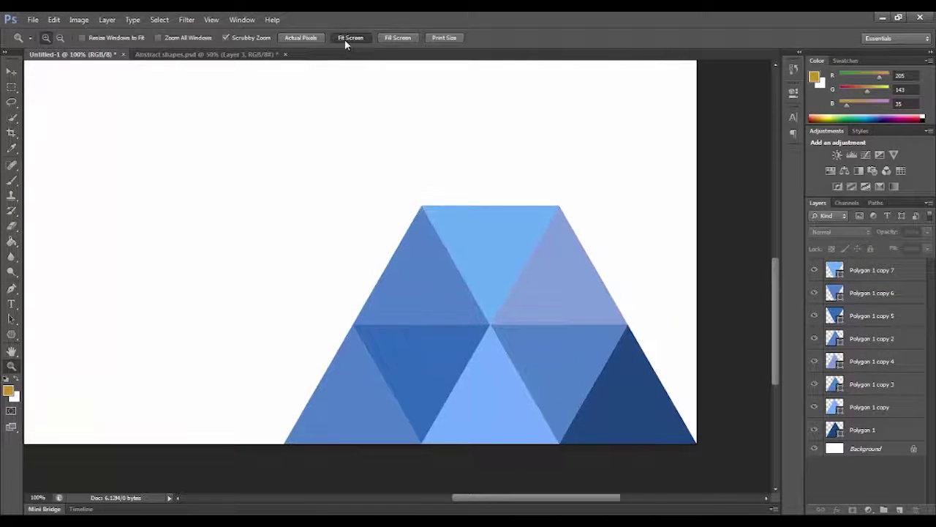
left_click(885, 278)
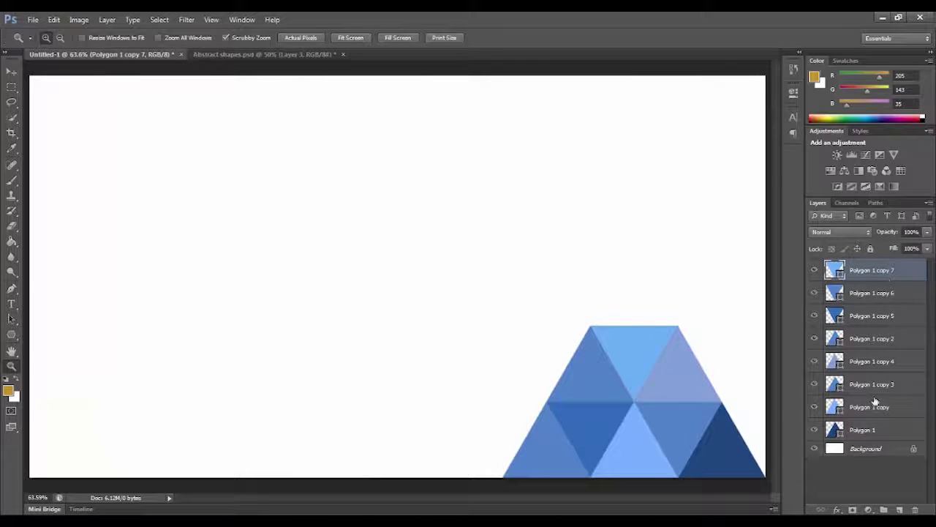
left_click(884, 509)
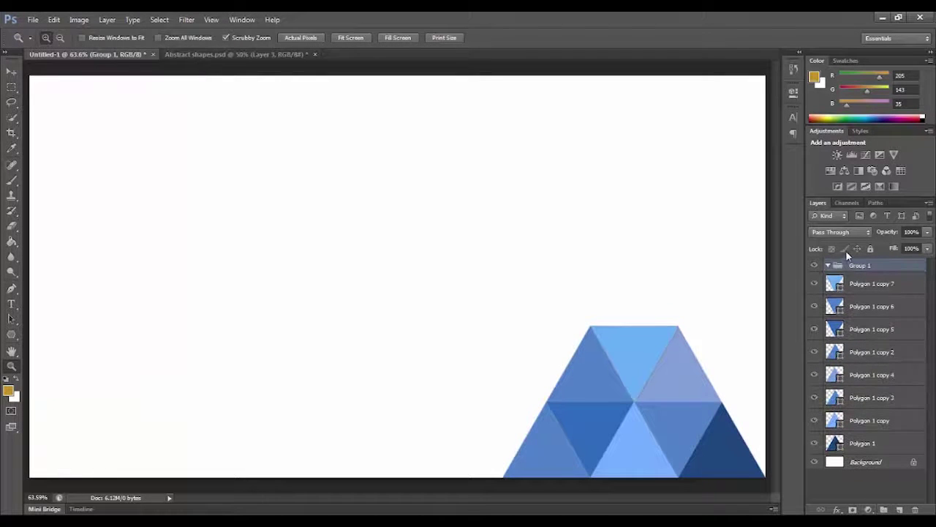
left_click(851, 283)
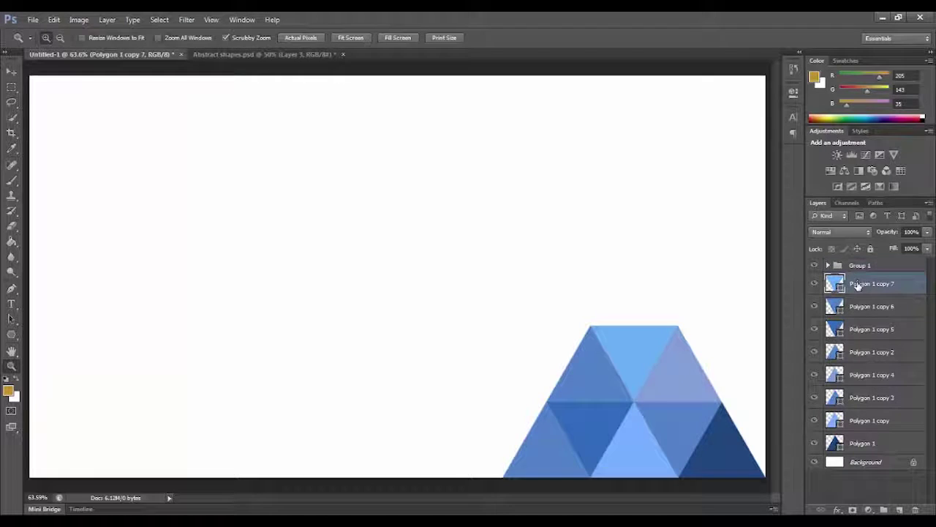
left_click(894, 443, "shift")
left_click_drag(862, 287, 857, 265)
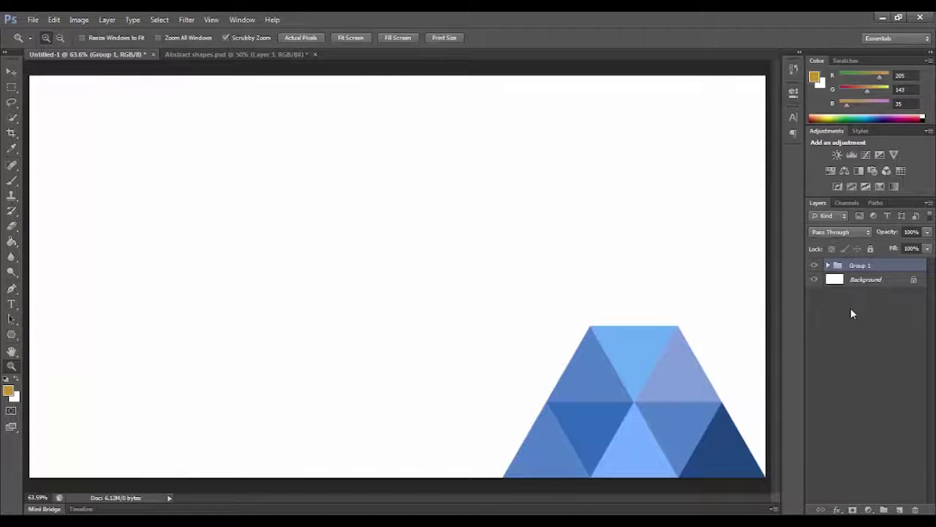
Duplicate Group 1 and place the copy up and to the left of the original trapezoid, in the middle of the canvas.
key("ctrl+j")
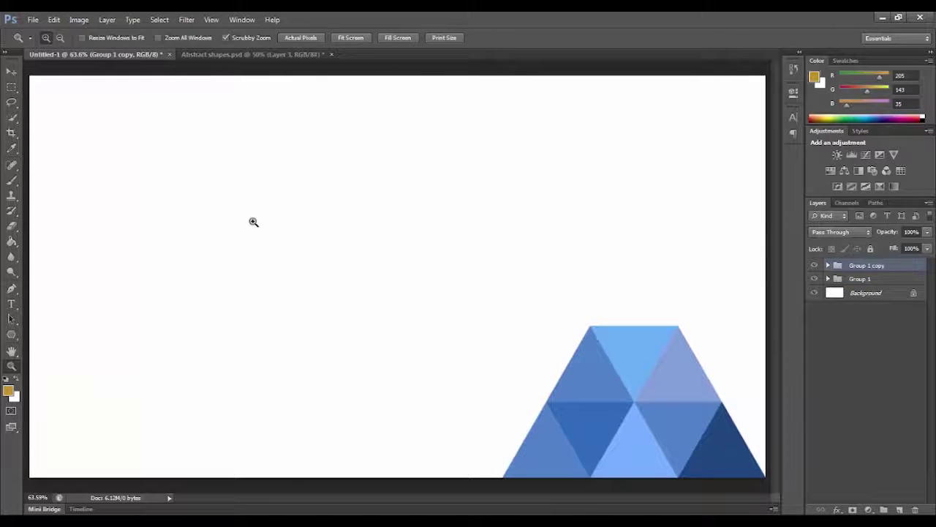
left_click(11, 73)
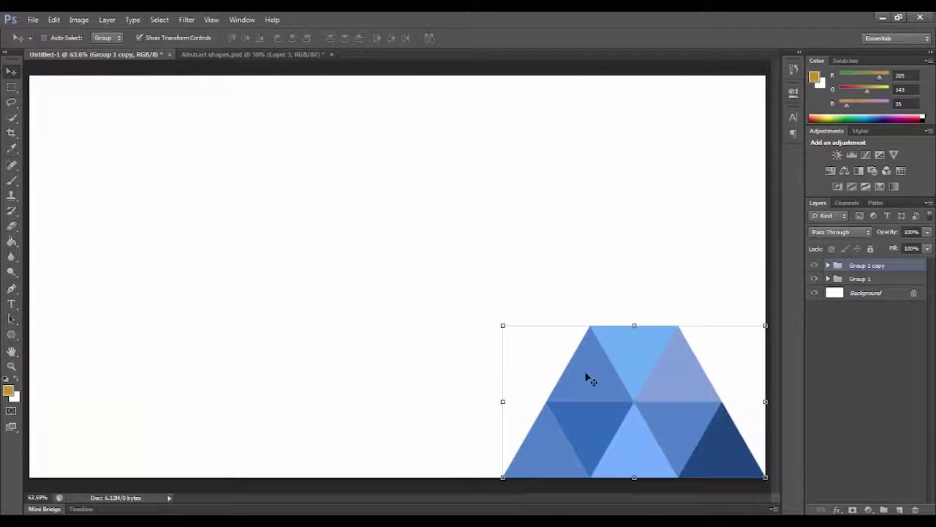
left_click_drag(592, 428, 303, 352)
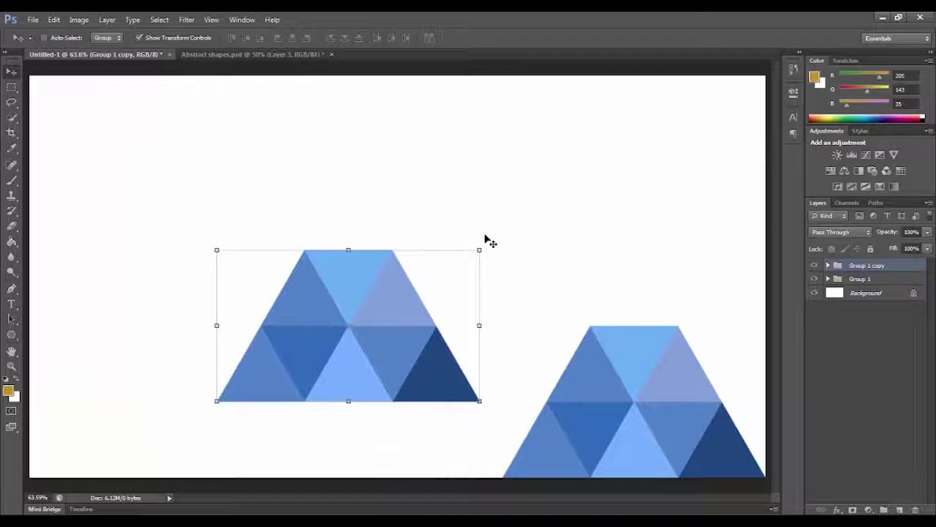
Rotate Group 1 copy by exactly -180° so the trapezoid is inverted.
left_click_drag(491, 255, 267, 370)
left_click(285, 36)
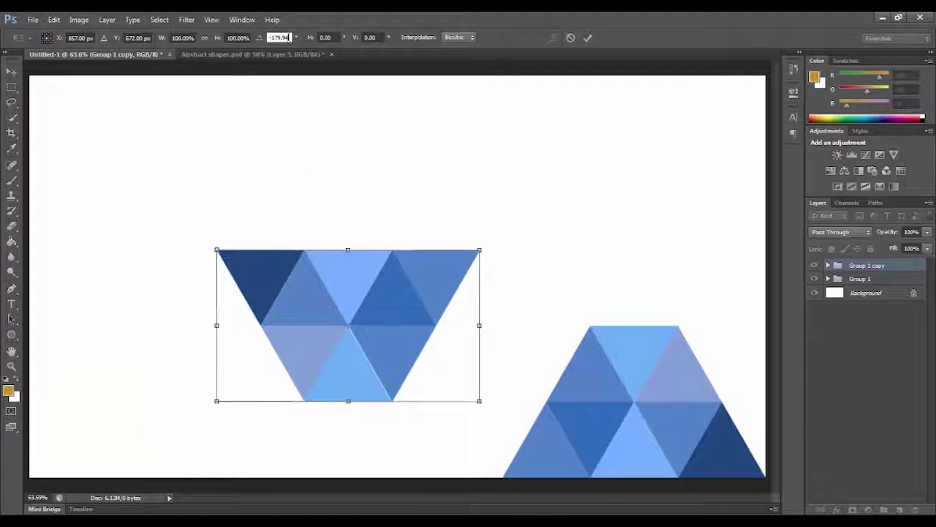
key("BackSpace")
key("BackSpace")
key("BackSpace")
key("BackSpace")
key("BackSpace")
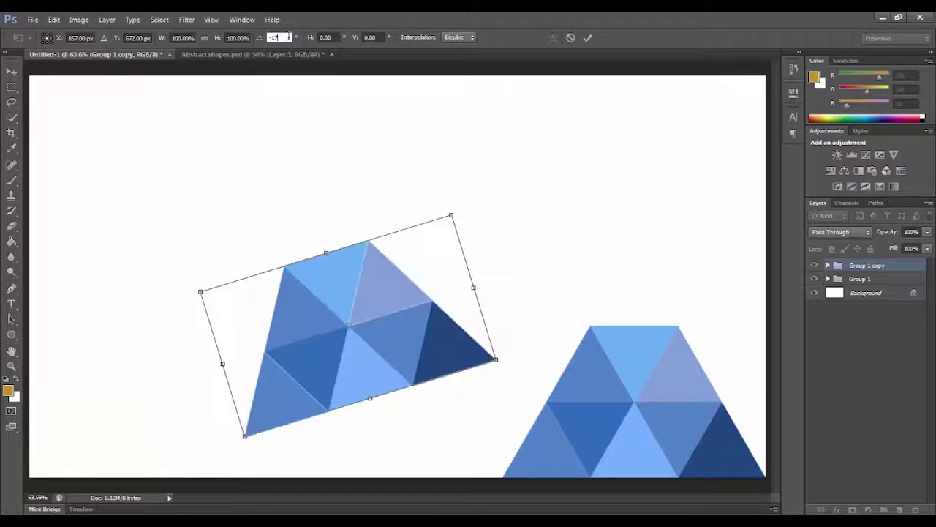
type("80")
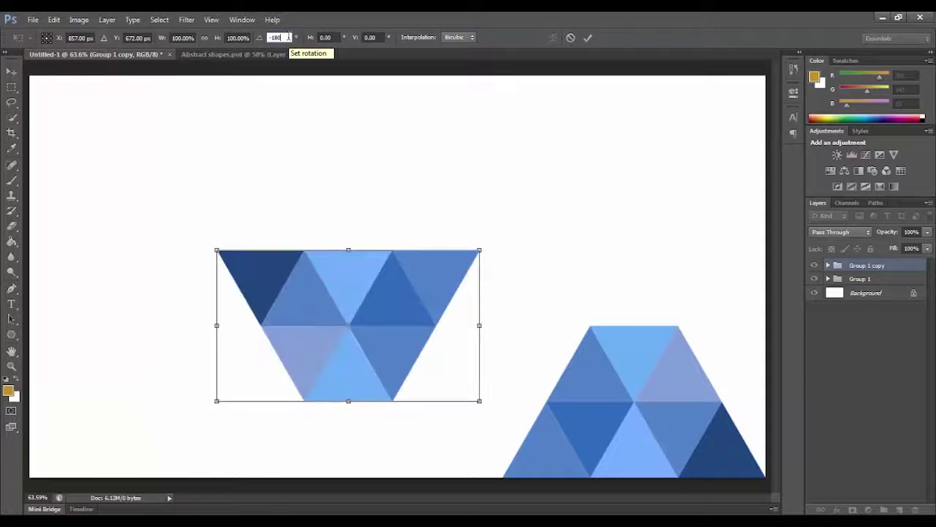
key("Return")
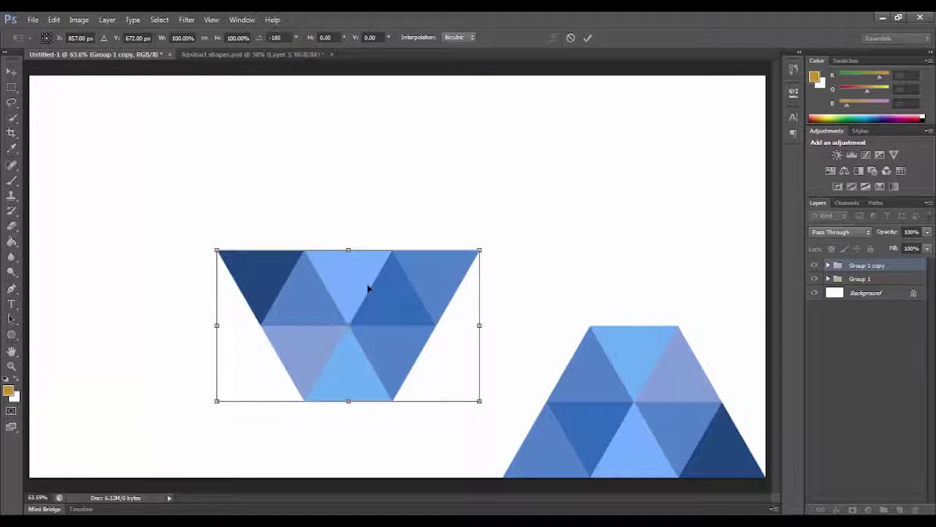
Fit the inverted trapezoid flush against the left slanted side of the original at the canvas's lower edge, and deselect it.
left_click_drag(368, 289, 482, 364)
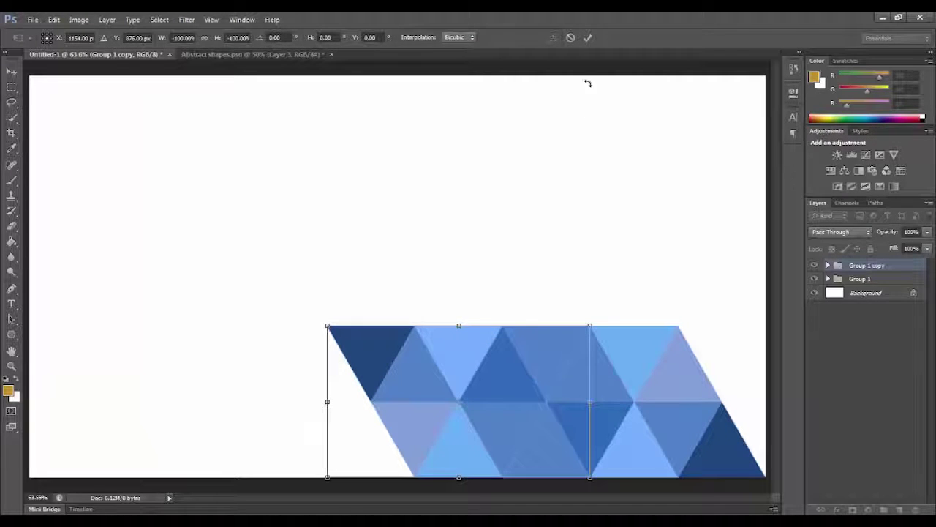
left_click(588, 37)
left_click(871, 303)
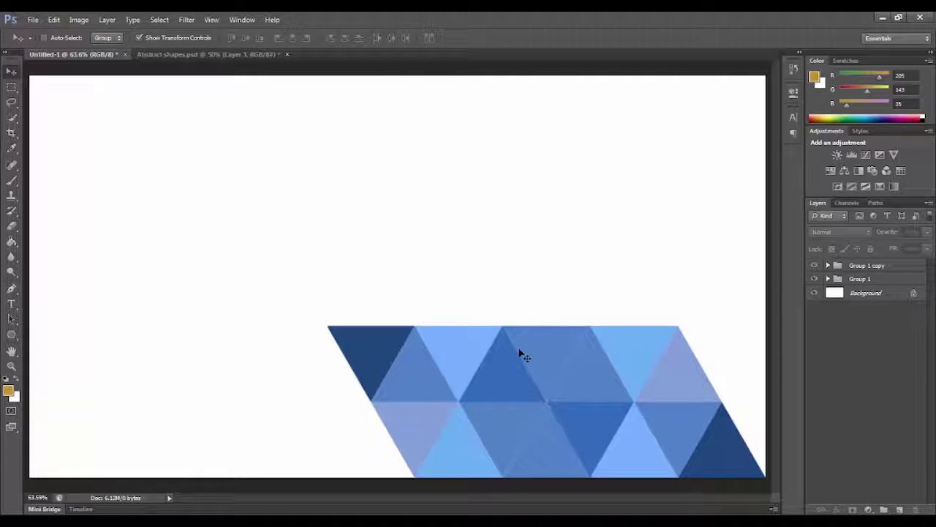
Duplicate Group 1 copy and place the inverted duplicate directly above the bottom row, its right corner aligned with the original trapezoid's upper-right corner.
left_click(880, 267)
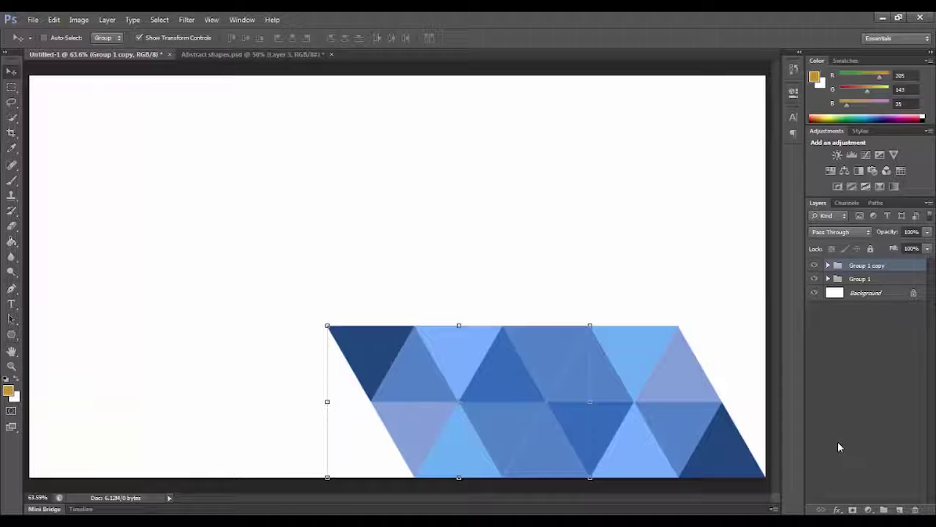
key("ctrl+j")
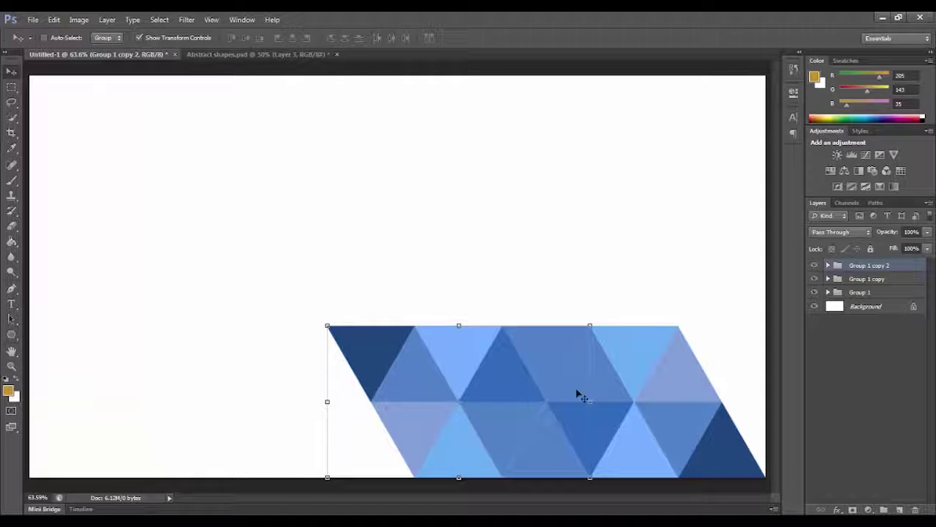
left_click_drag(551, 380, 638, 236)
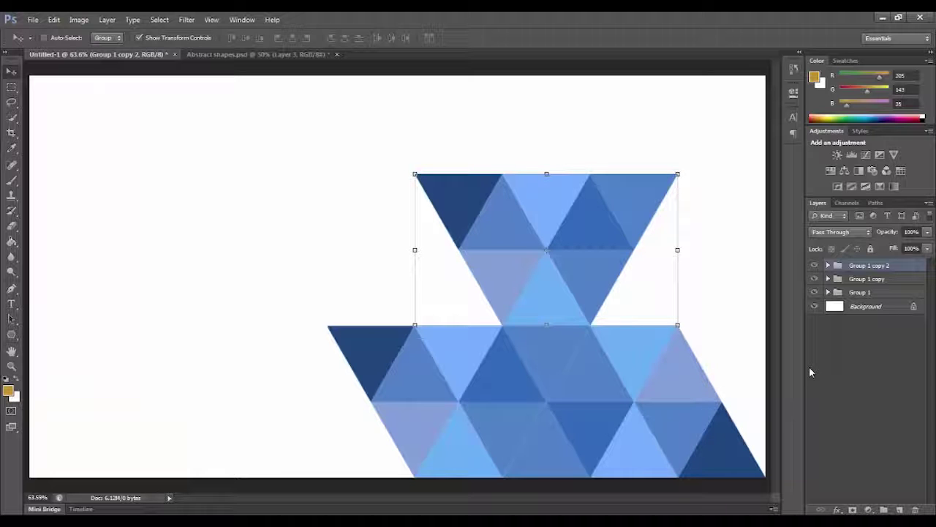
Fit a duplicate of Group 1 copy 2, rotated by -180°, flush against the left side of the upper inverted trapezoid.
key("ctrl+j")
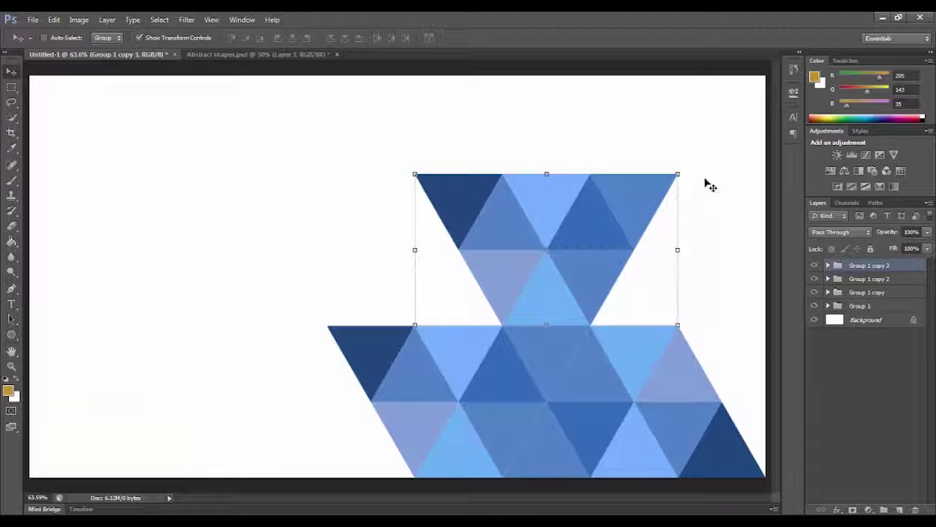
left_click_drag(676, 160, 681, 166)
left_click_drag(634, 318, 510, 272)
left_click(281, 37)
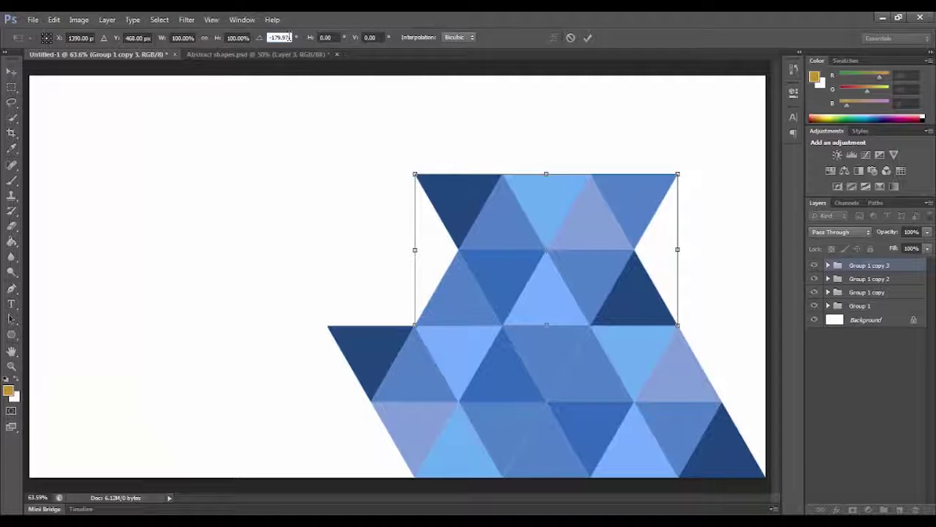
key("Down")
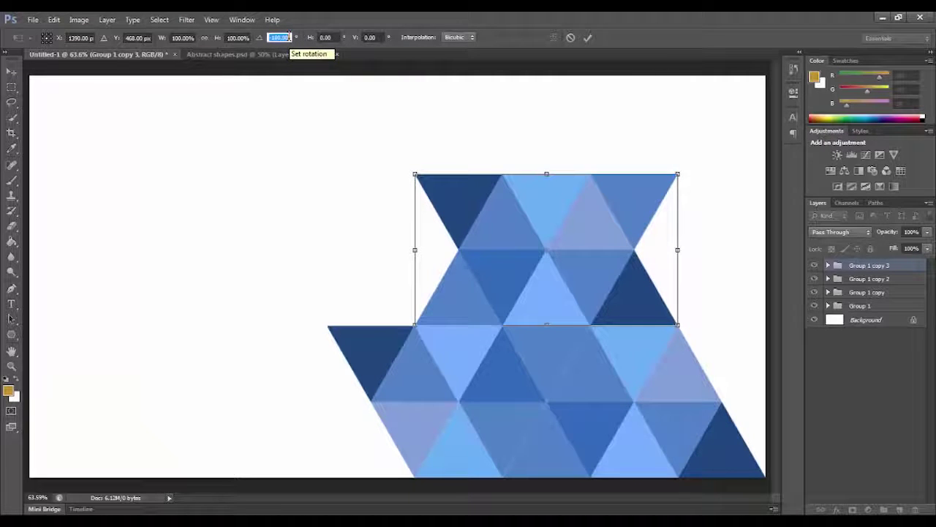
left_click(590, 38)
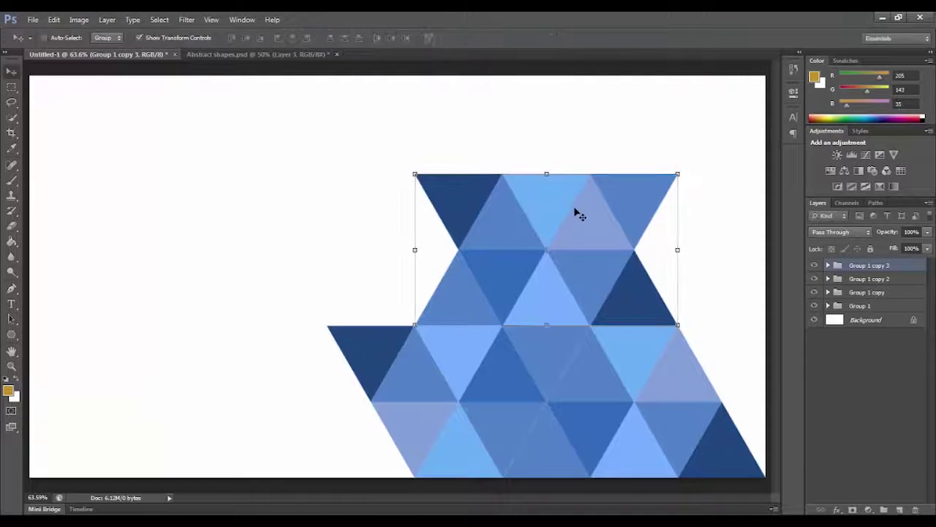
left_click_drag(585, 259, 404, 260)
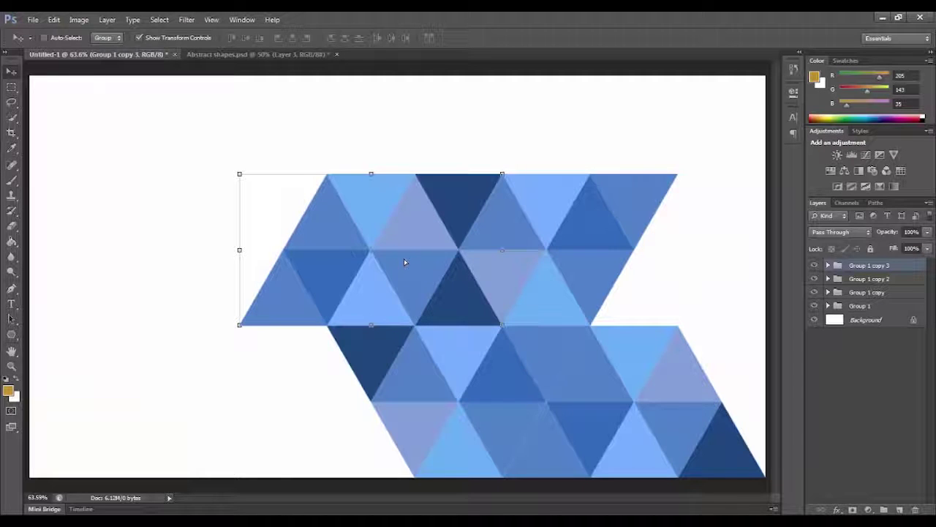
left_click(847, 377)
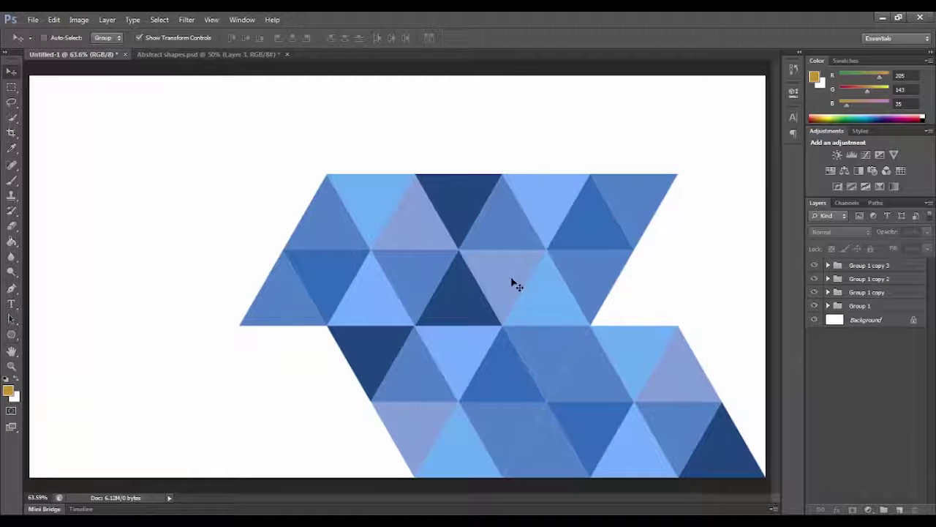
Duplicate Group 1 copy 3 and place the upright duplicate in the bottom row near the left edge, leaving a gap for an inverted trapezoid.
left_click(861, 272)
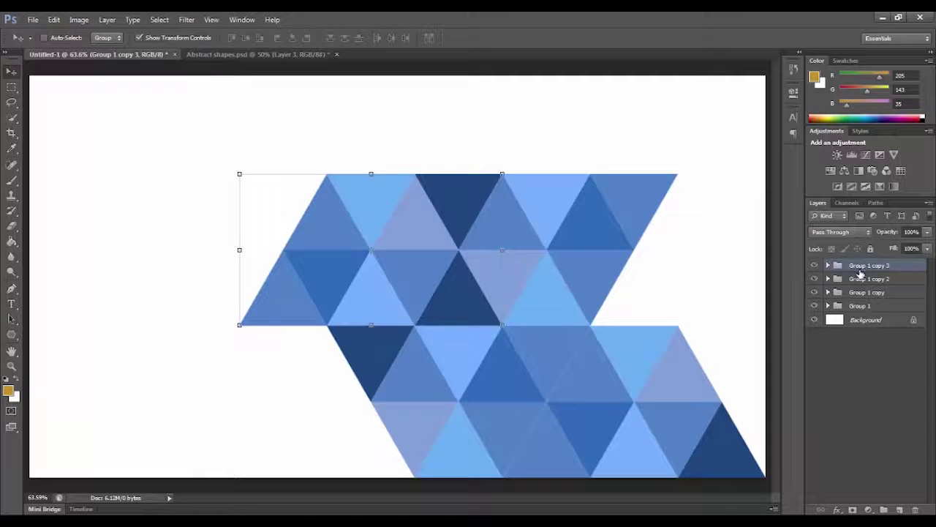
key("ctrl+j")
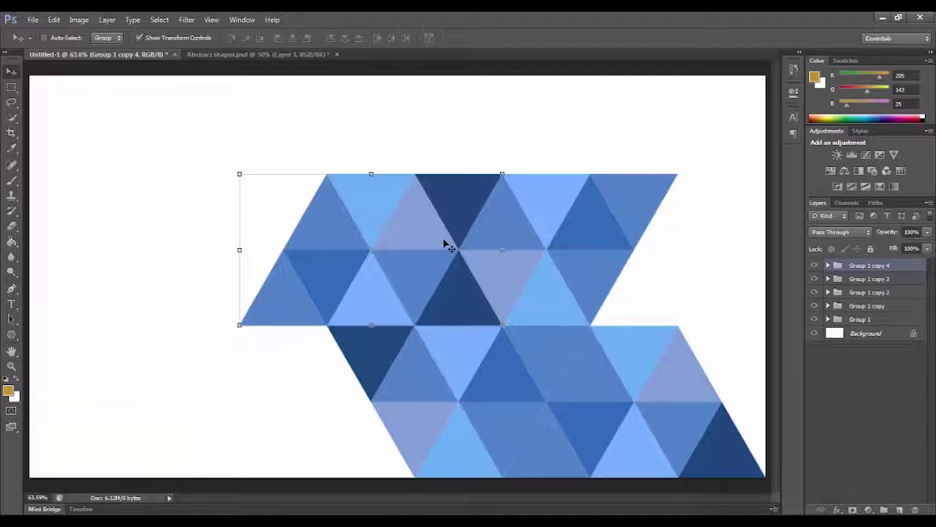
left_click_drag(435, 231, 356, 395)
left_click(921, 396)
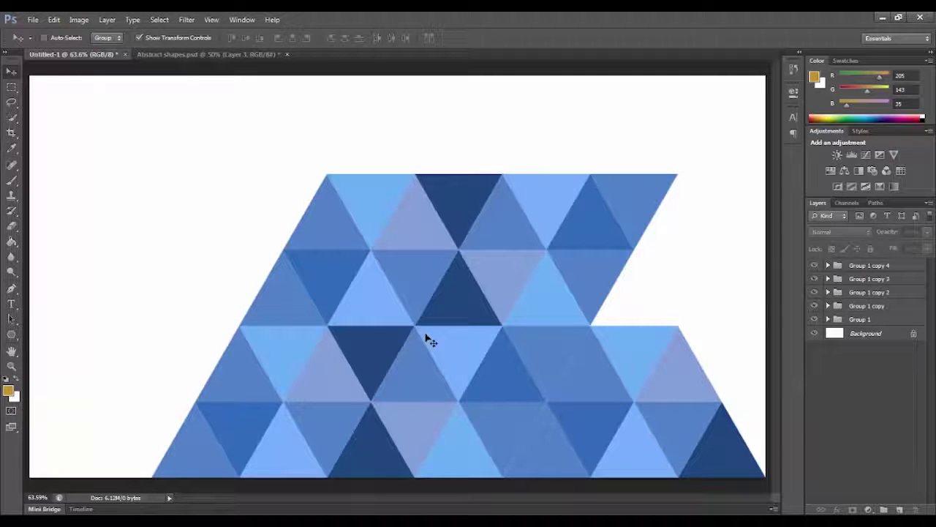
left_click(872, 268)
left_click_drag(362, 437, 278, 442)
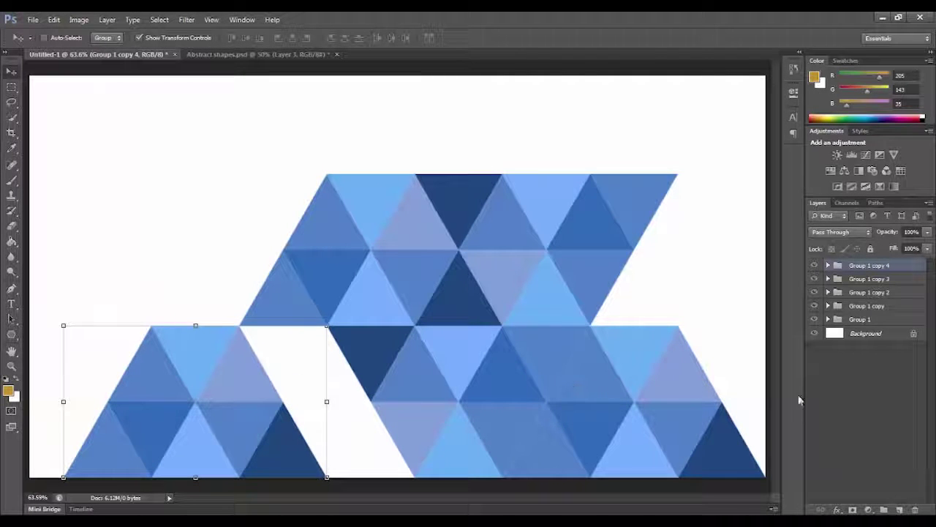
Fill the gap in the bottom row with a duplicate of Group 1 copy 4 rotated by -180°.
key("ctrl+j")
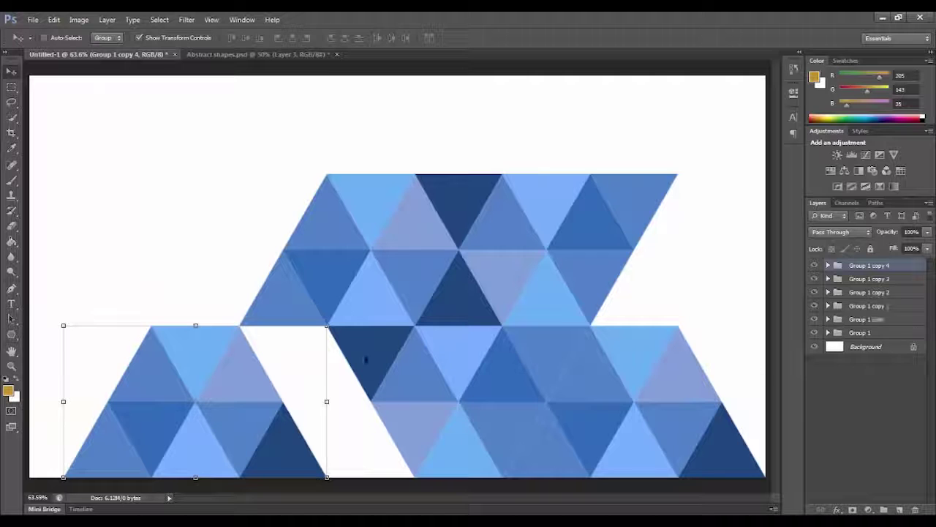
left_click_drag(261, 413, 323, 415)
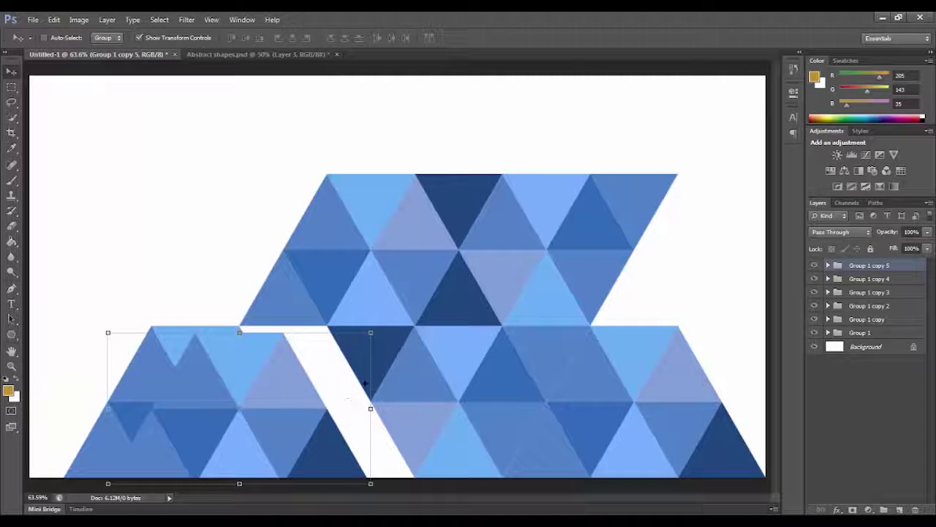
left_click_drag(371, 342, 185, 443)
left_click(281, 37)
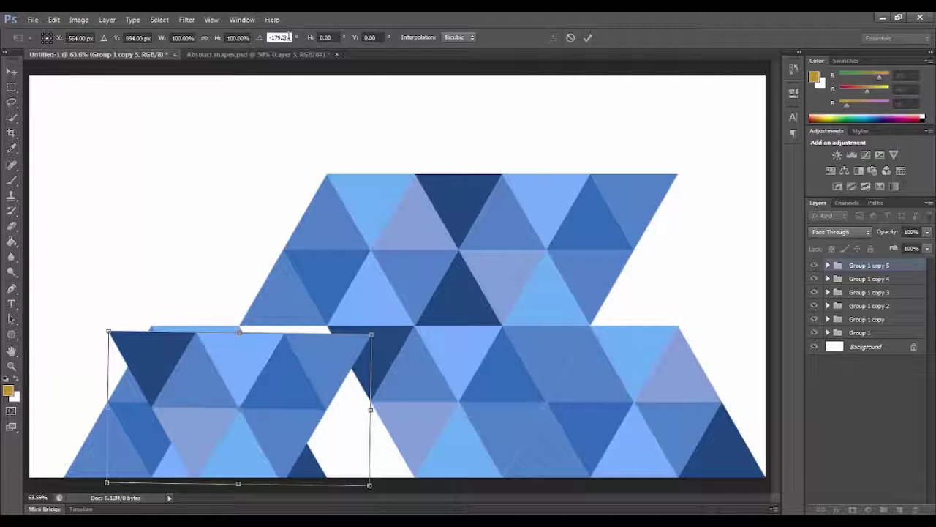
type("-1")
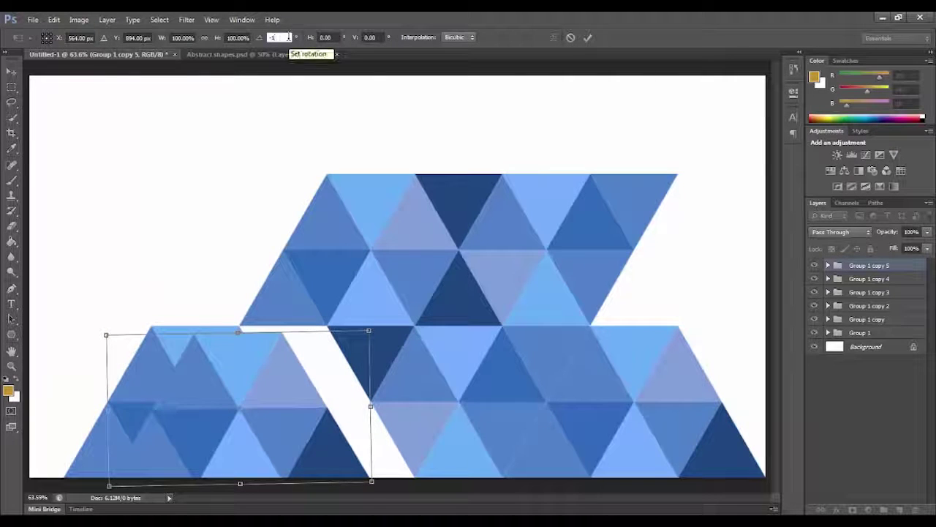
type("80")
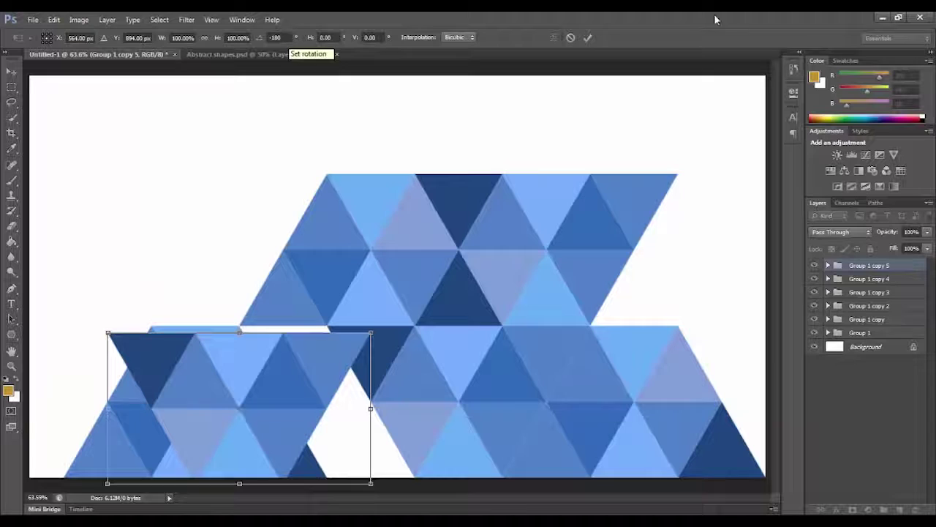
left_click(587, 37)
left_click_drag(329, 372, 461, 363)
left_click(908, 433)
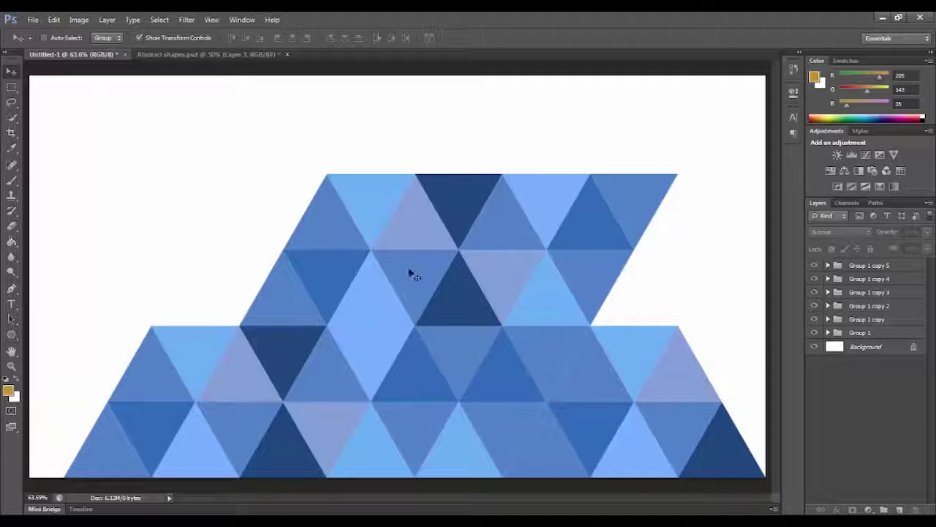
Place four upright duplicates of Group 1 copy 4: one at each side of the middle row and two along the canvas's upper edge.
left_click(881, 267)
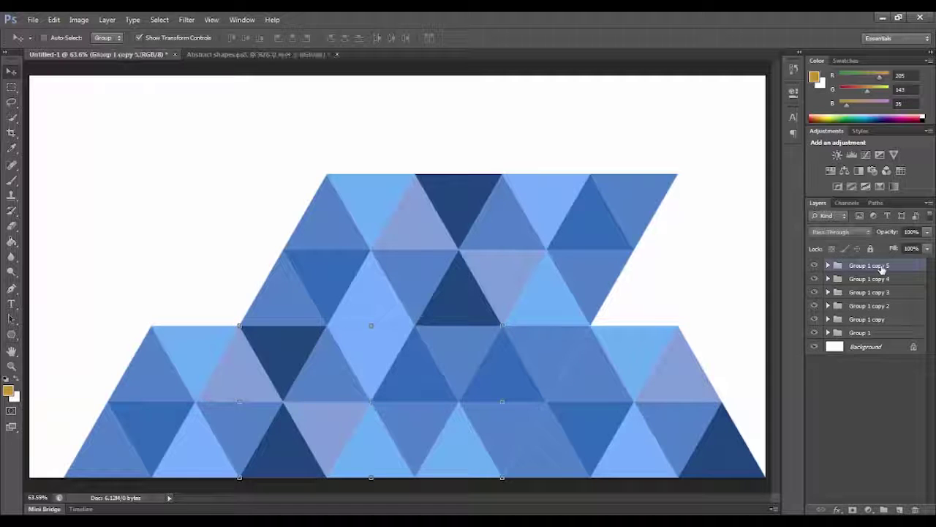
left_click(877, 282)
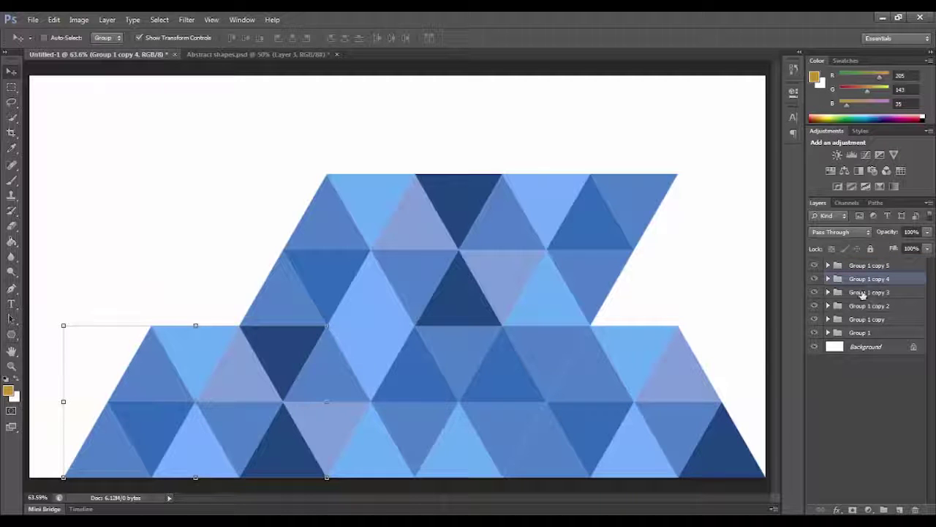
left_click_drag(271, 438, 174, 300)
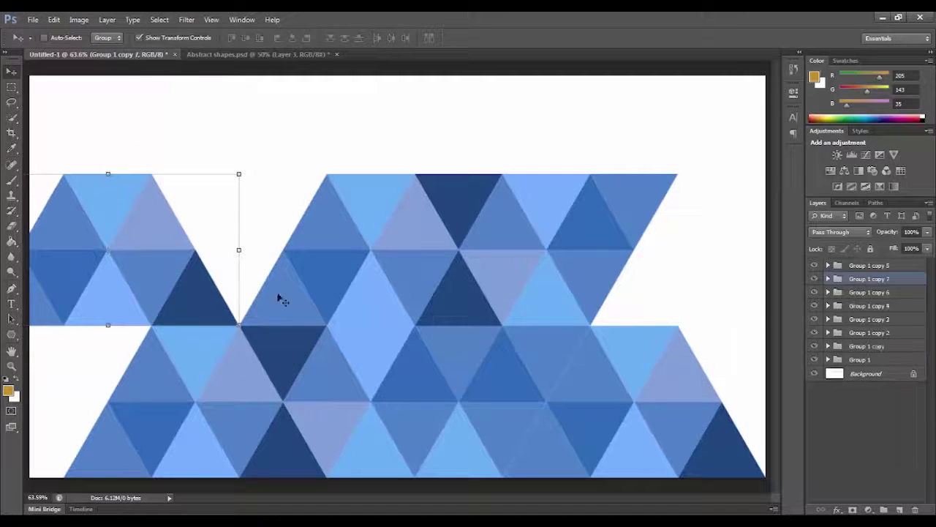
left_click_drag(187, 296, 578, 152)
left_click_drag(506, 137, 667, 281)
left_click(832, 455)
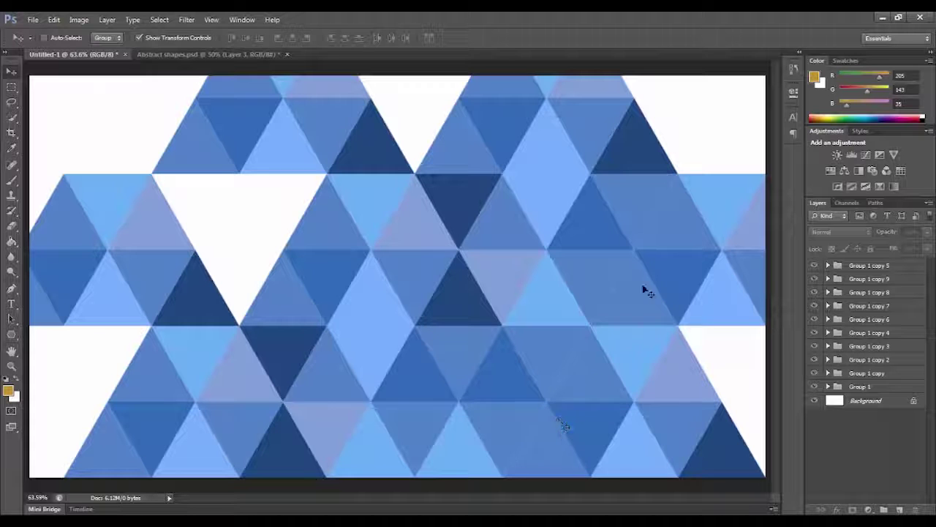
Duplicate the inverted Group 1 copy 5 and fill the lower-left corner of the canvas with it.
left_click(865, 272)
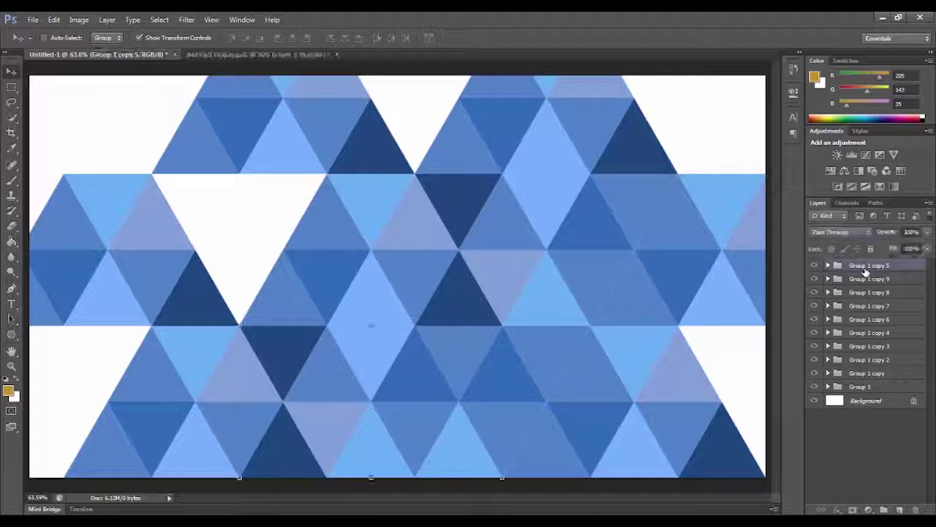
key("ctrl+j")
left_click_drag(425, 455, 71, 452)
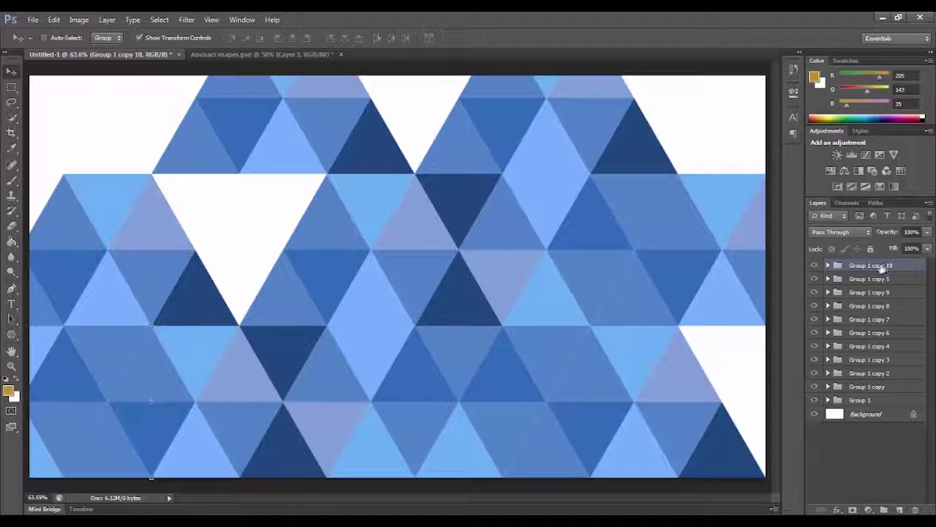
Duplicate Group 1 copy 10 and fit it into the inverted gap in the left part of the middle row.
key("ctrl+j")
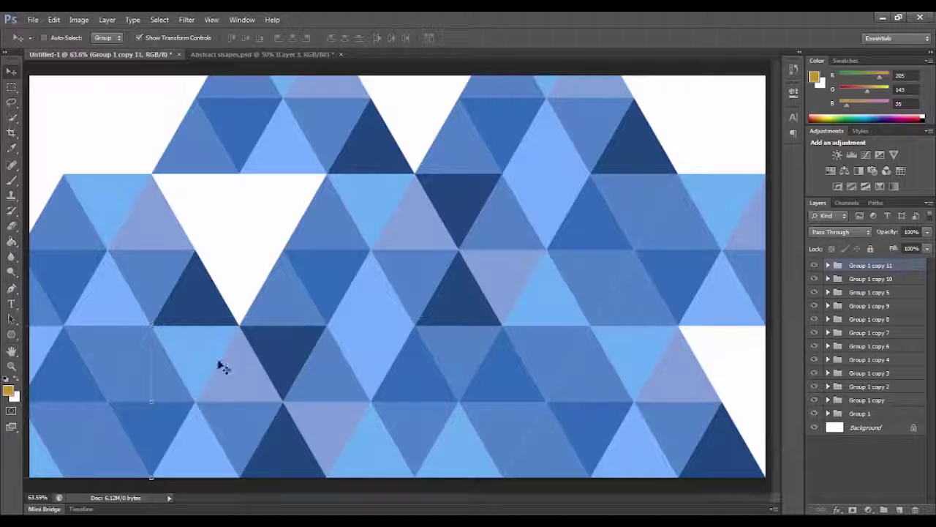
left_click_drag(110, 371, 283, 221)
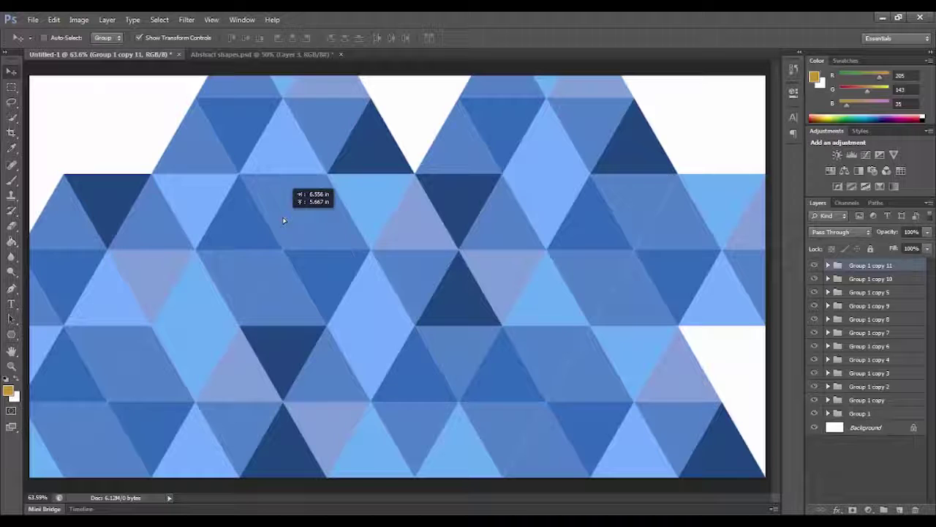
left_click_drag(284, 220, 284, 221)
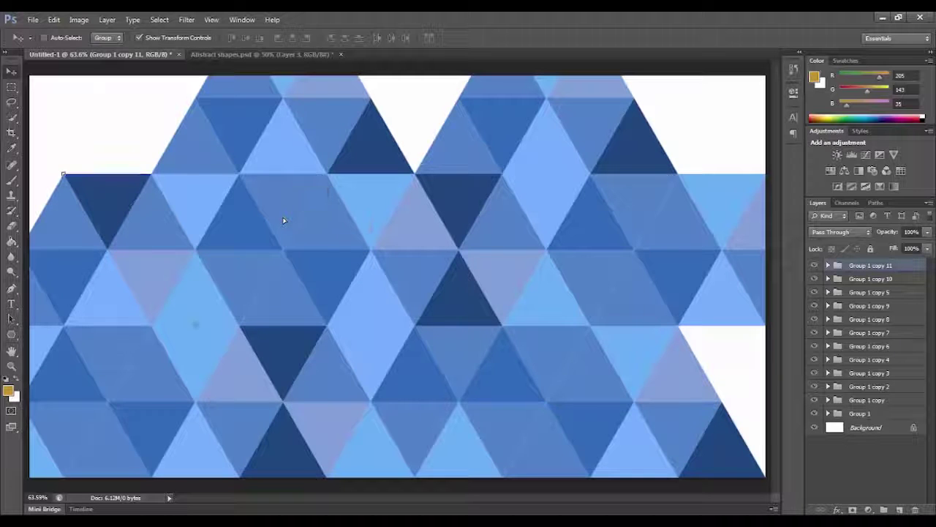
Duplicate Group 1 copy 11, rotate the duplicate by 180° and fit it upright into the canvas's upper-left corner.
key("ctrl+j")
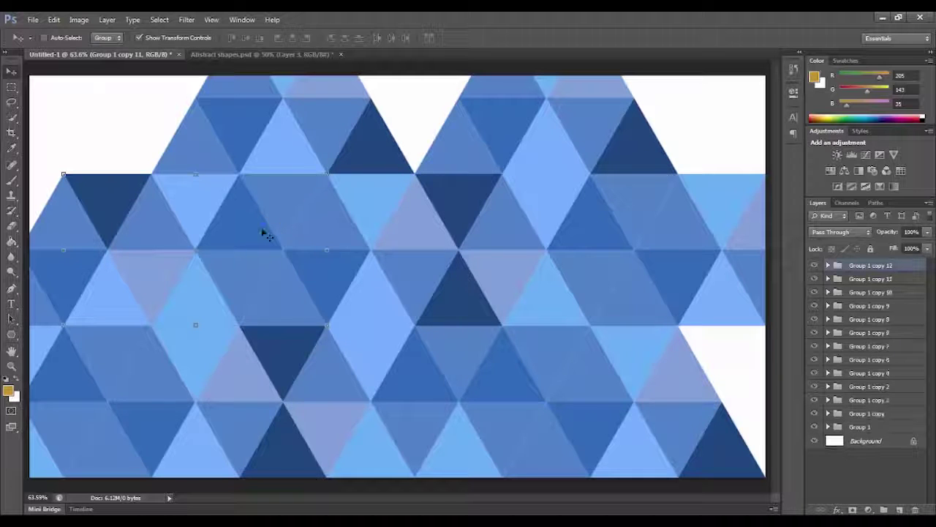
left_click_drag(237, 245, 257, 192)
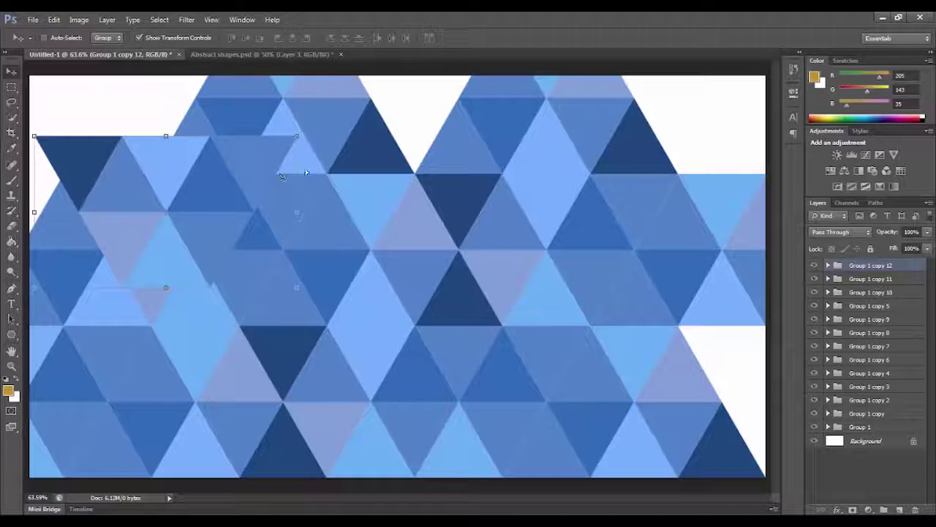
left_click_drag(277, 168, 314, 161)
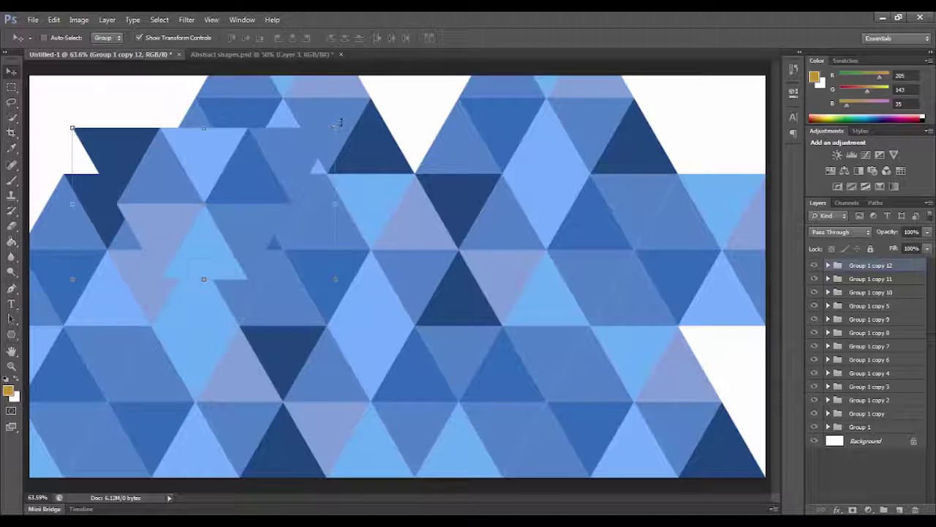
key("ctrl+t")
left_click_drag(205, 272, 167, 234)
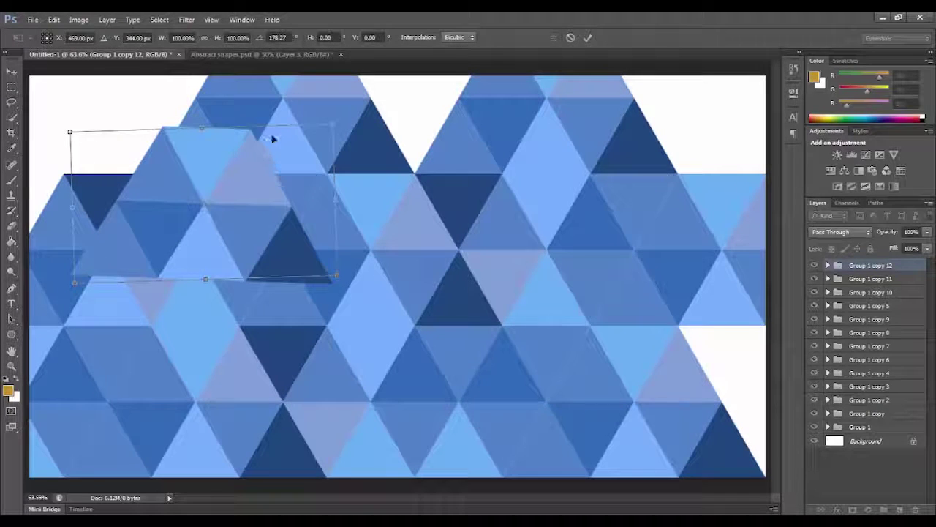
left_click(280, 37)
type("1")
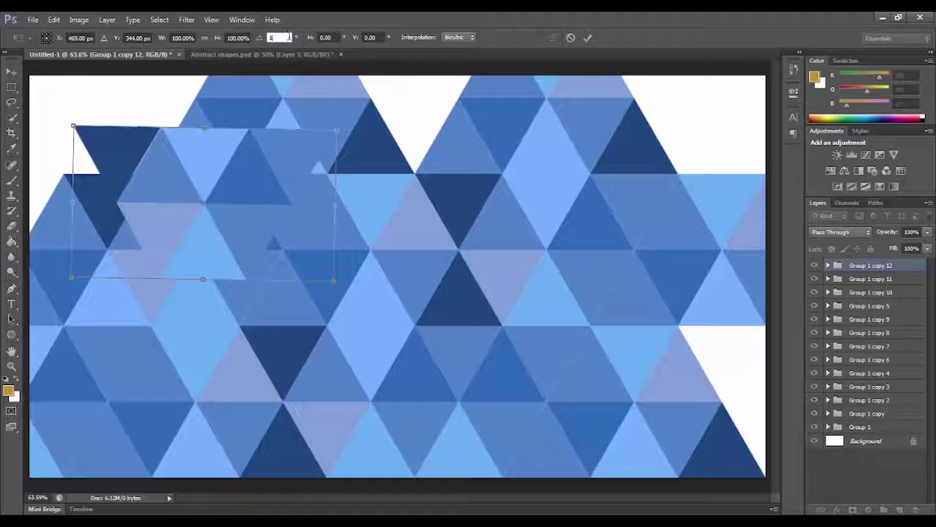
type("80")
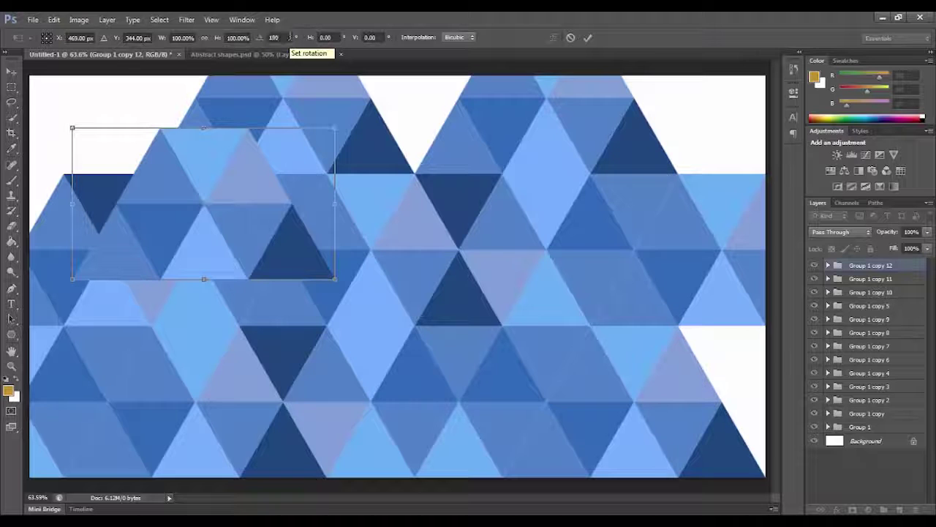
left_click_drag(265, 244, 78, 146)
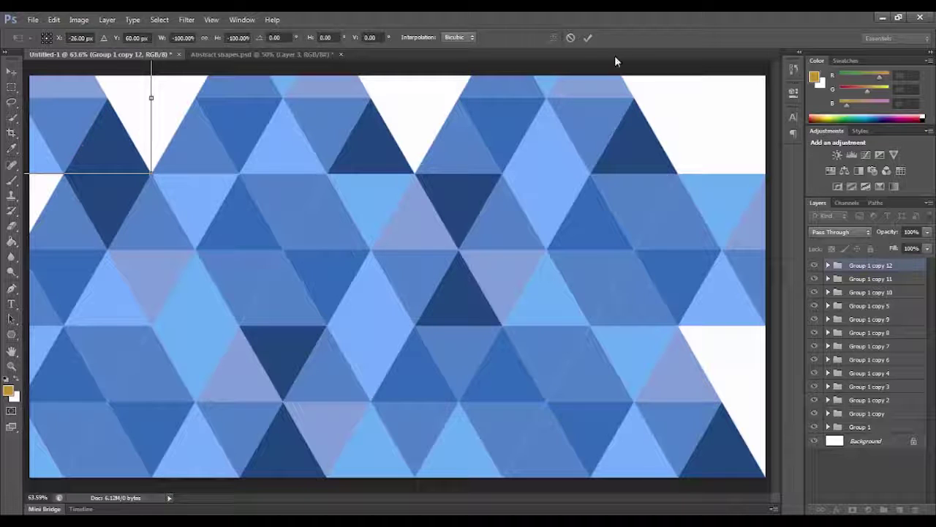
left_click(588, 38)
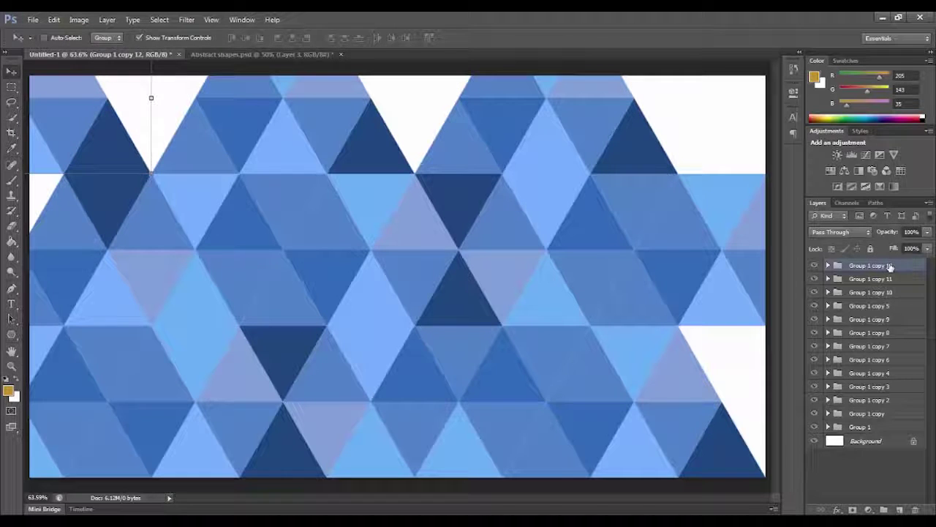
Duplicate Group 1 copy 12 and fill the canvas's upper-right corner with the duplicate.
key("ctrl+j")
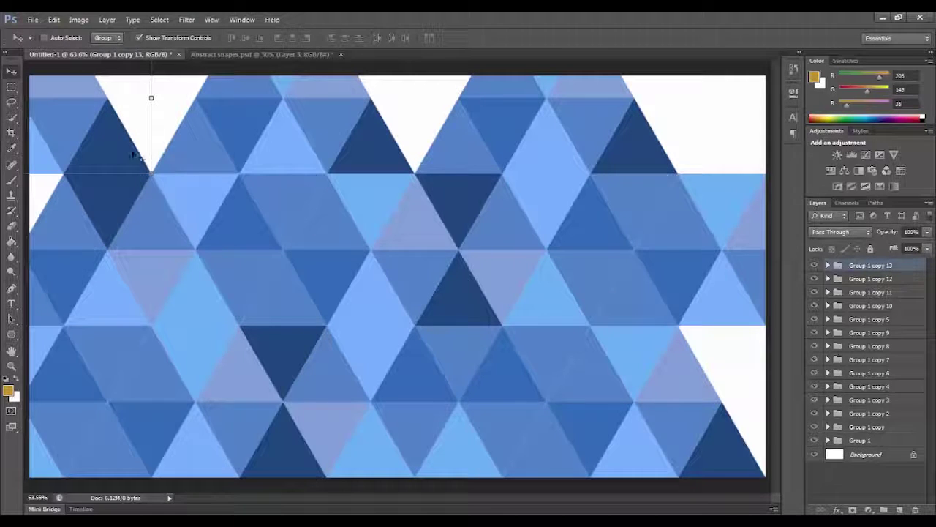
left_click_drag(133, 156, 703, 256)
left_click_drag(532, 250, 538, 154)
Duplicate Group 1 copy 13, rotate the duplicate by -180° and fit it into the inverted gap at the middle of the canvas's upper edge.
key("ctrl+j")
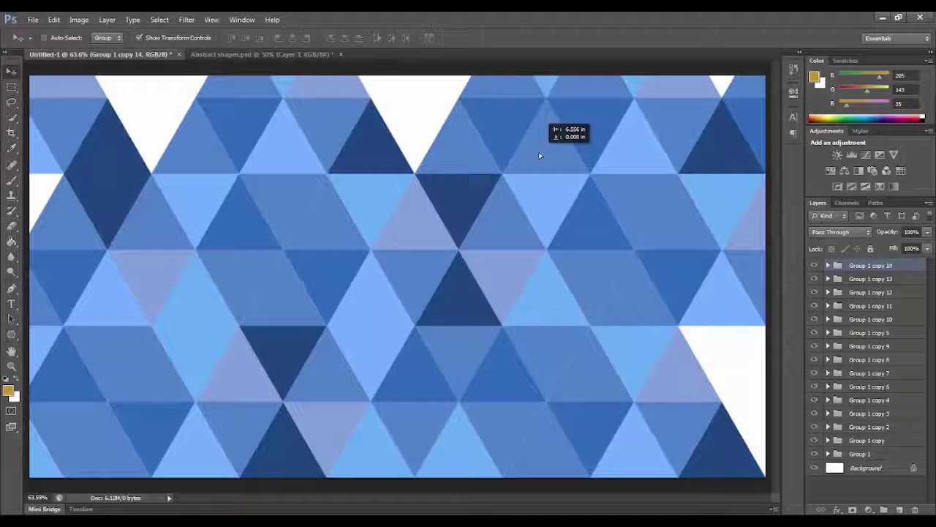
left_click_drag(540, 155, 304, 50)
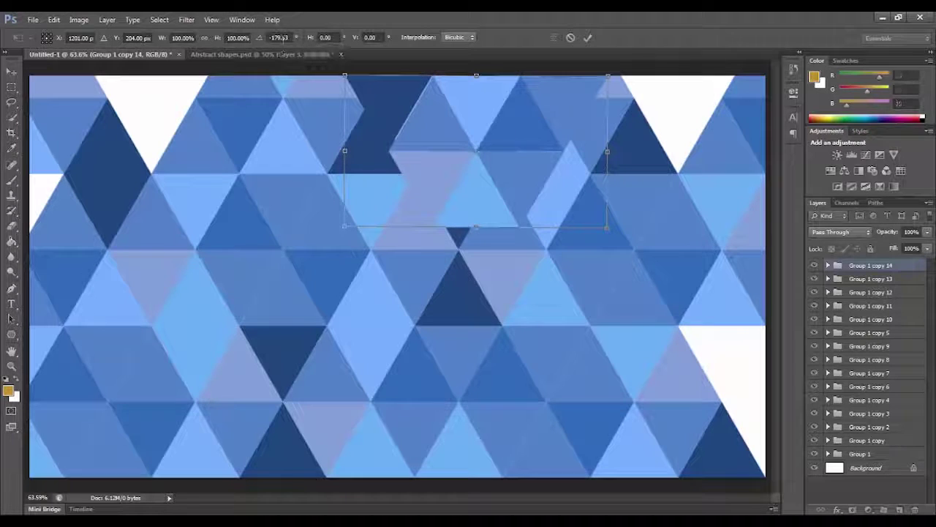
left_click(281, 38)
type("-17")
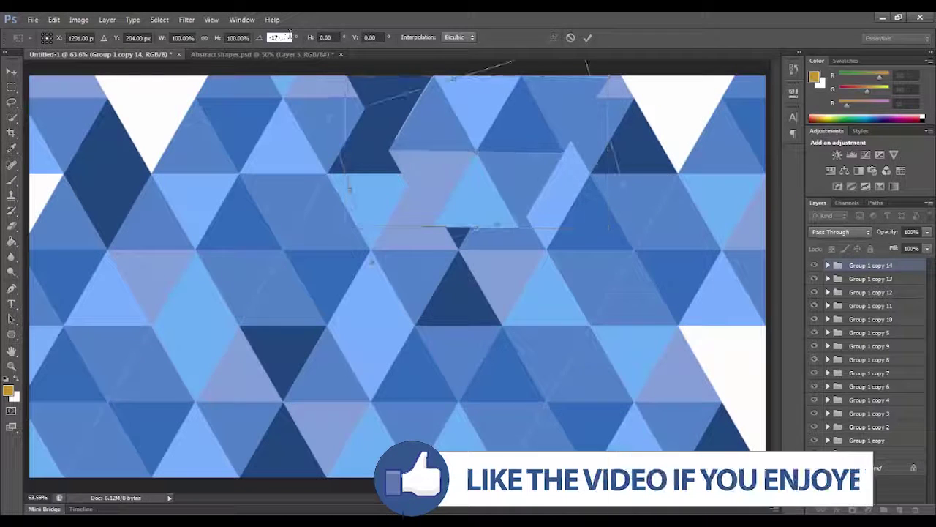
key("BackSpace")
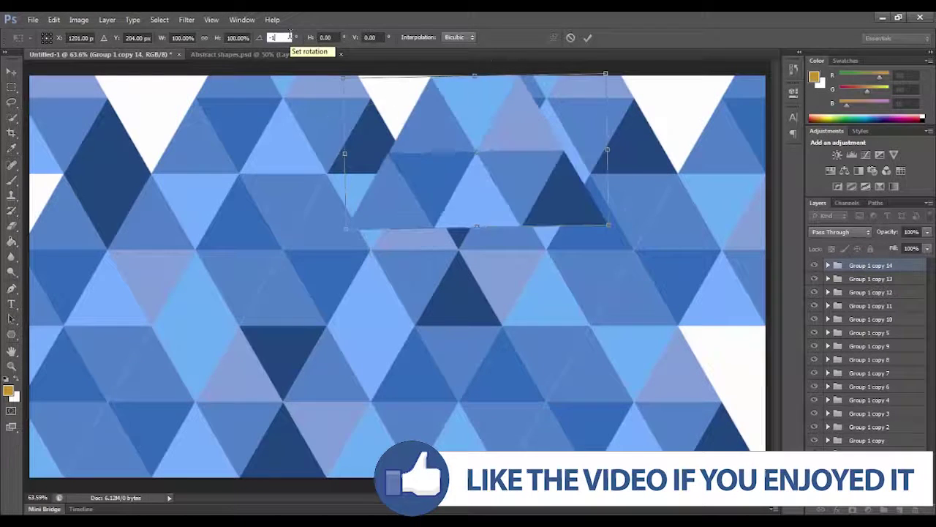
type("60")
key("BackSpace")
key("BackSpace")
type("70")
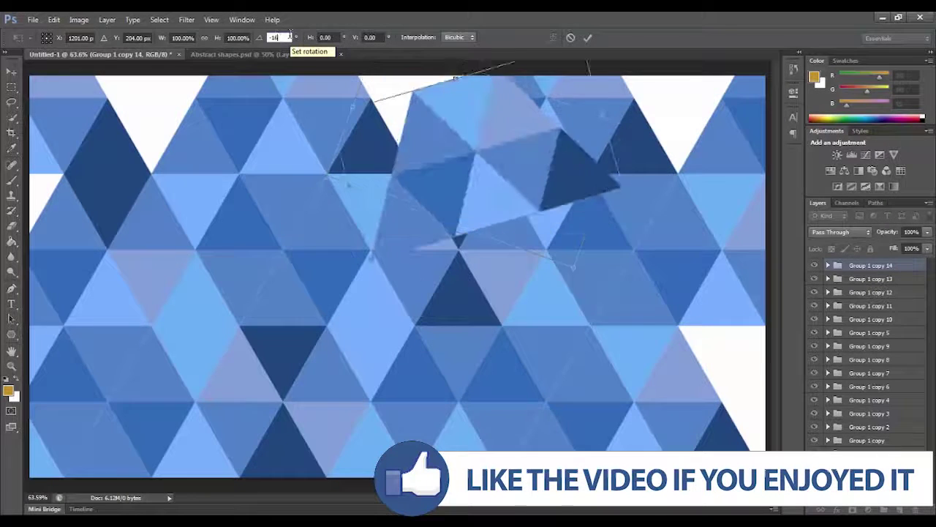
key("BackSpace")
type("80")
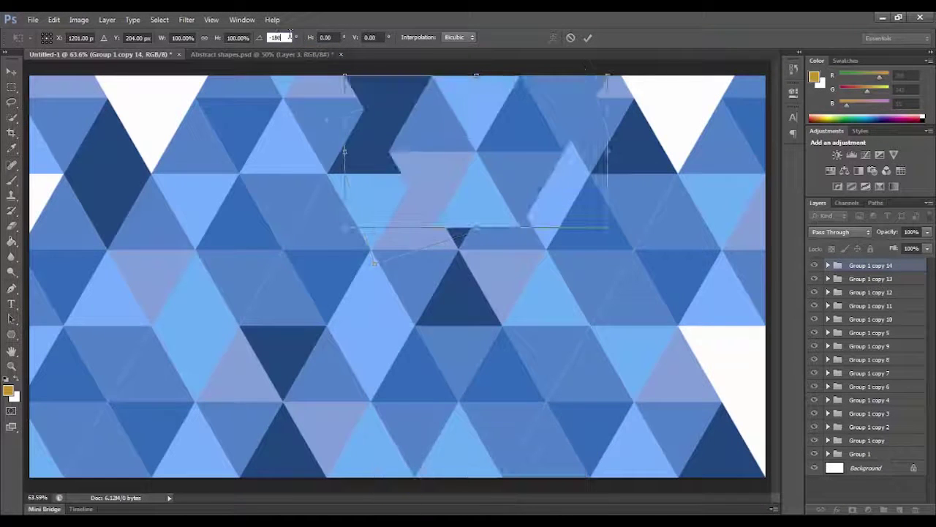
key("Return")
mouse_move(476, 156)
left_mouse_down()
mouse_move(429, 125)
mouse_move(429, 161)
mouse_move(426, 152)
mouse_move(441, 149)
mouse_move(482, 156)
left_mouse_up()
left_click(588, 38)
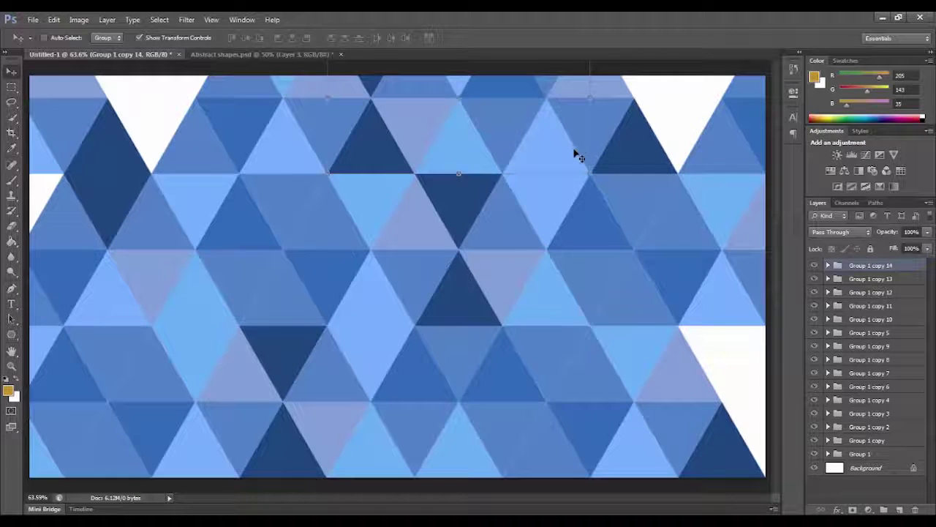
Fill the four remaining gaps along the canvas's upper, right and left edges with duplicates of the inverted Group 1 copy 14.
left_click_drag(562, 150, 758, 148)
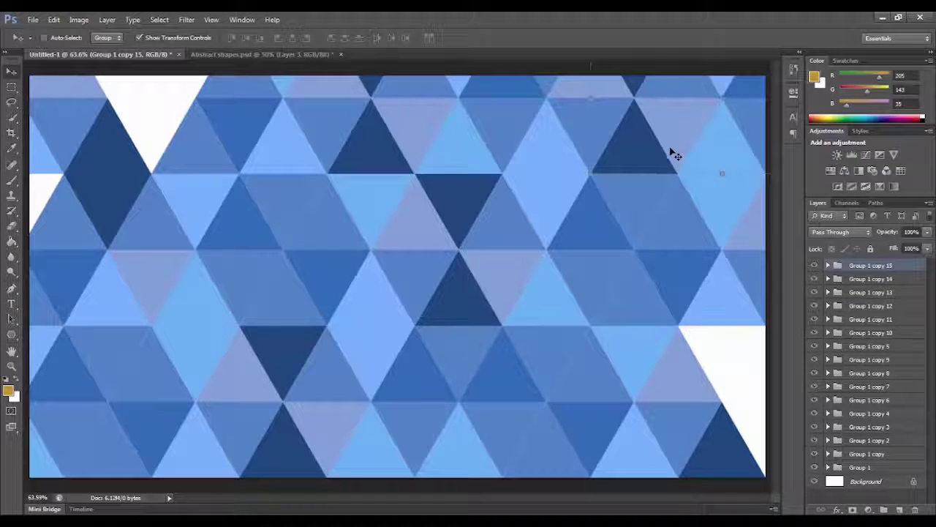
left_click_drag(673, 154, 747, 424)
left_click_drag(699, 393, 722, 364)
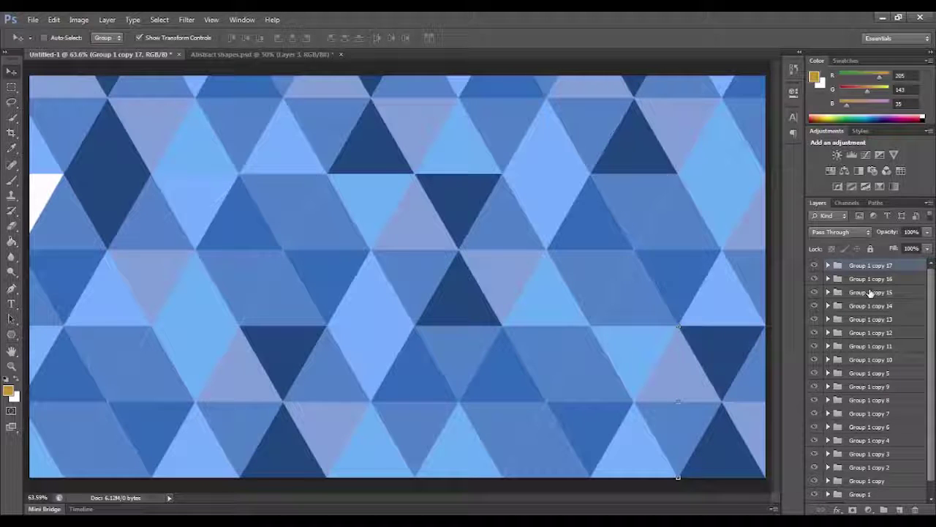
key("ctrl+j")
left_click_drag(746, 372, 93, 131)
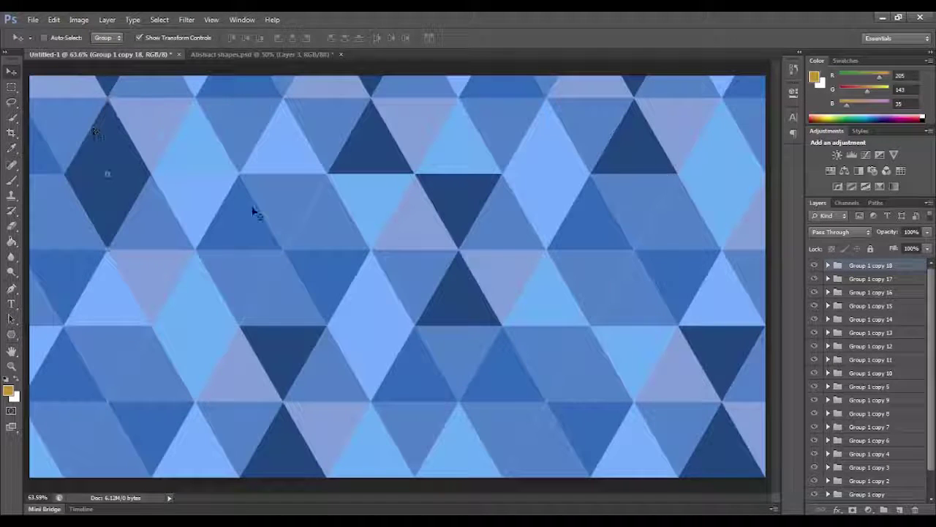
Review the individual group copies in the layer stack and compare the pattern with the finished design in Abstract shapes.psd.
left_click(897, 373)
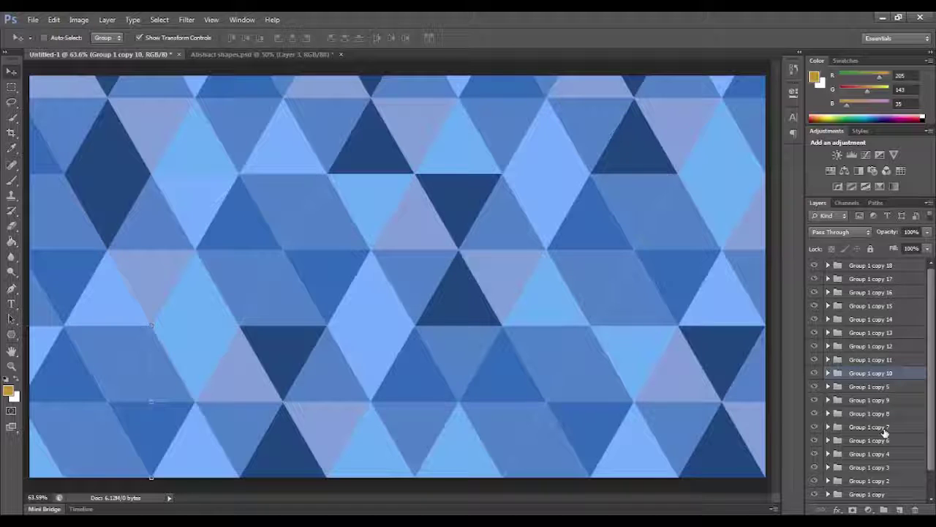
left_click(905, 268)
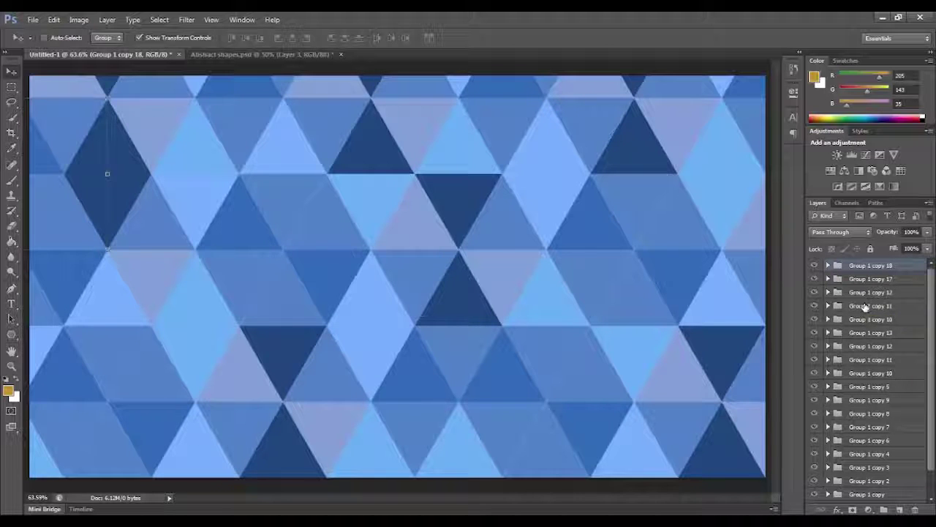
left_click(865, 305)
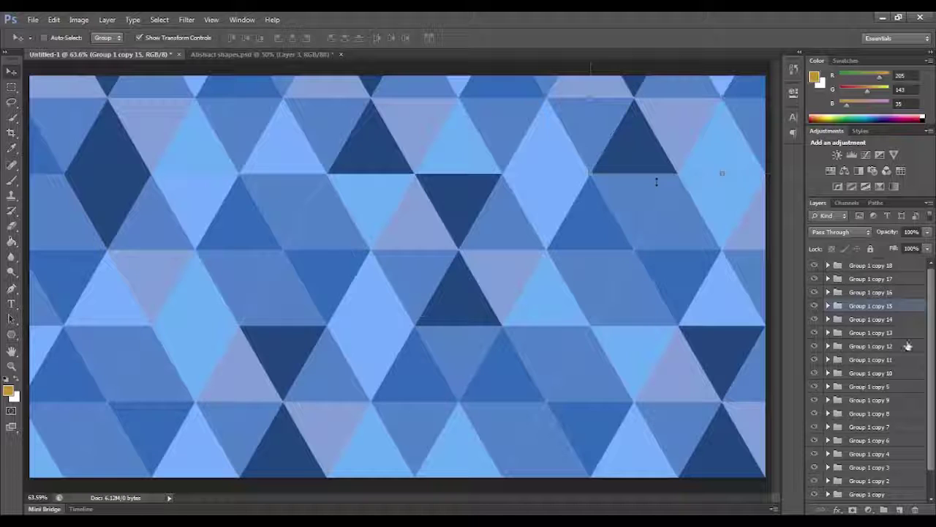
left_click(891, 360)
scroll(891, 363, "down", 2)
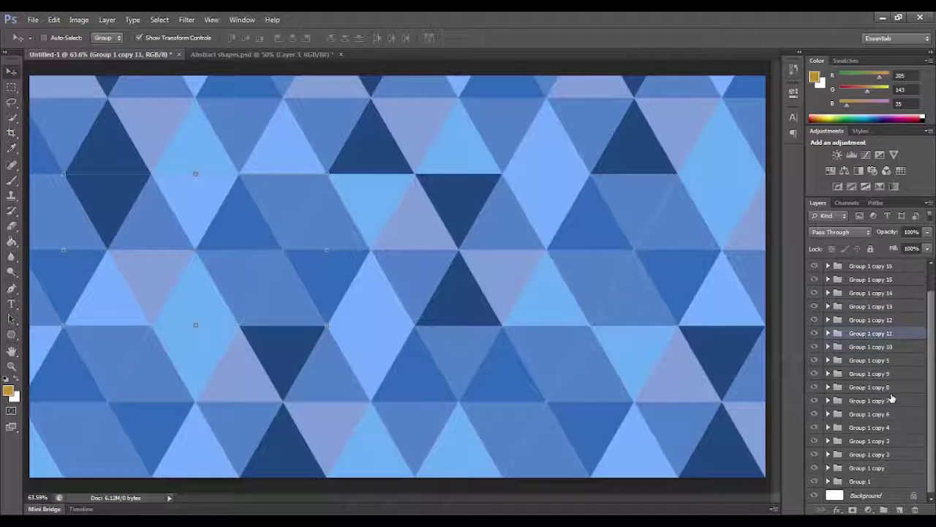
left_click(871, 482)
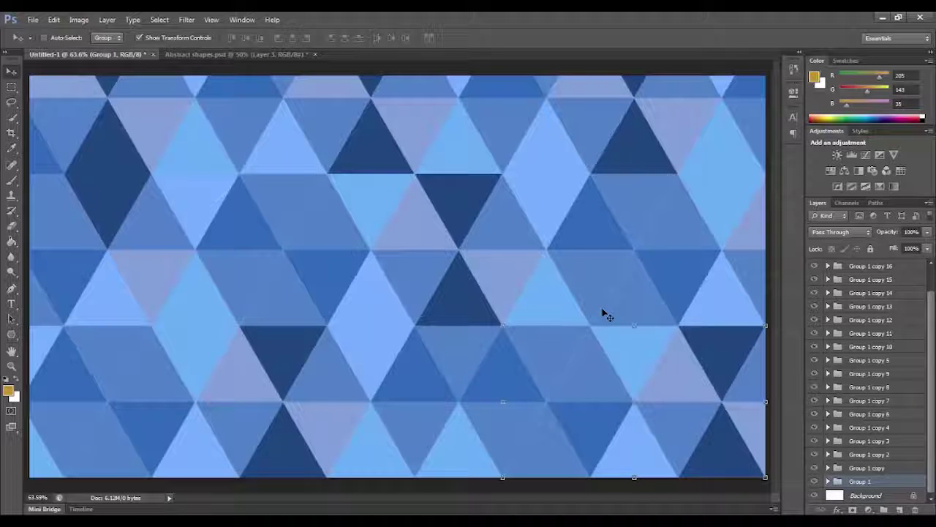
left_click(209, 53)
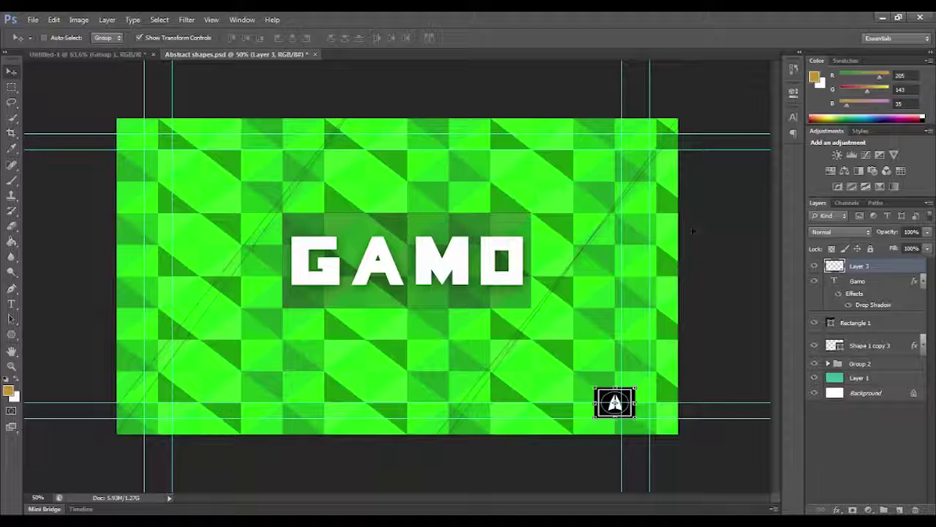
left_click(98, 55)
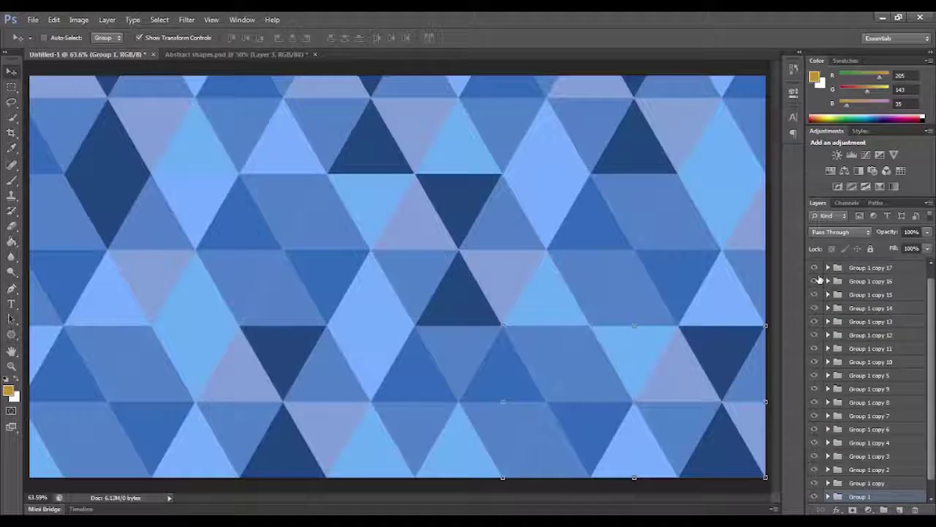
left_click(885, 269)
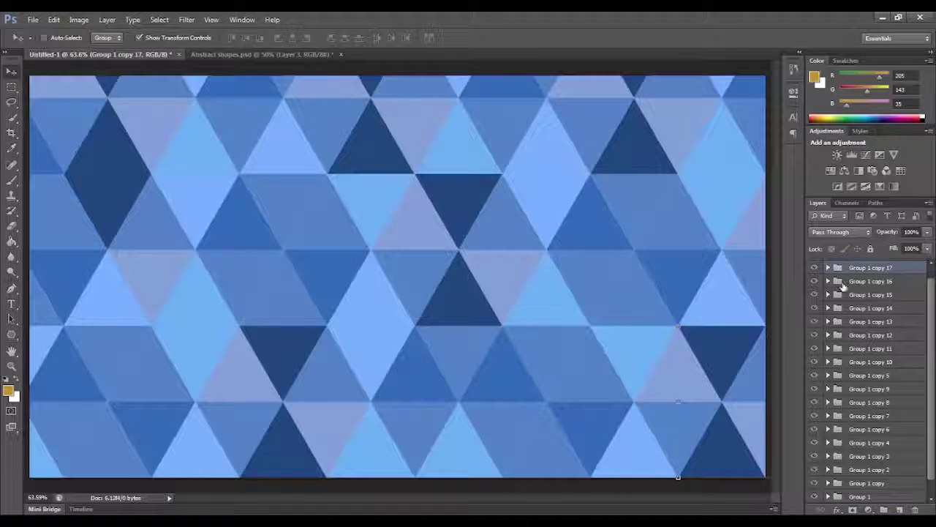
key("ctrl+j")
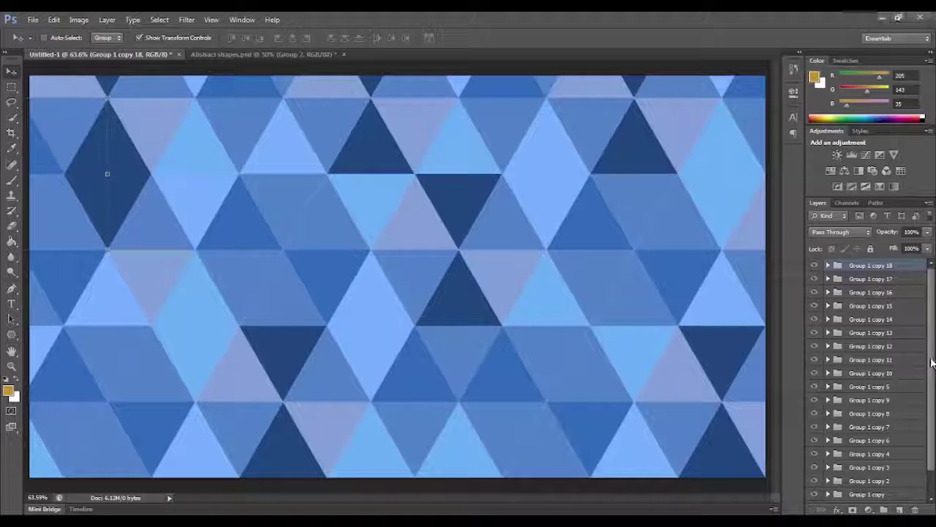
Fill a new layer directly above the Background with grey #747474 and inspect the seams between the triangles up close.
scroll(931, 400, "down", 2)
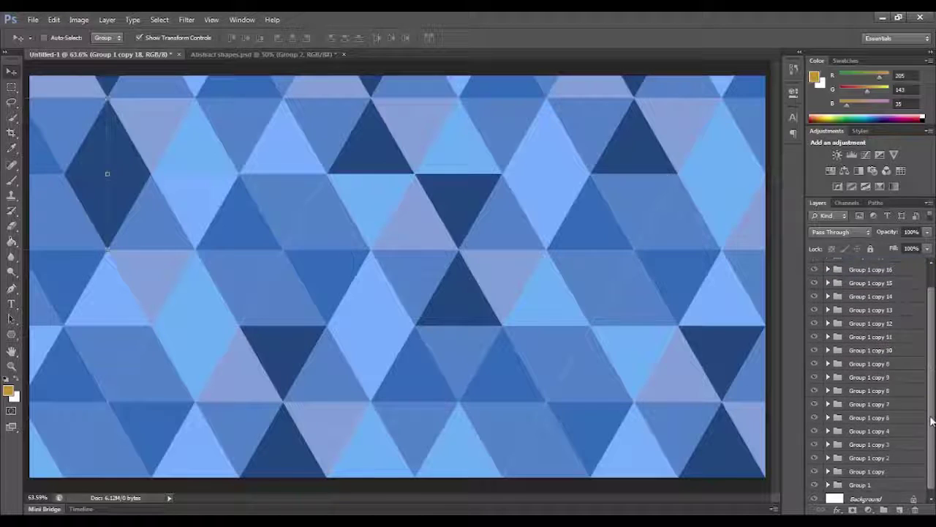
left_click(867, 496)
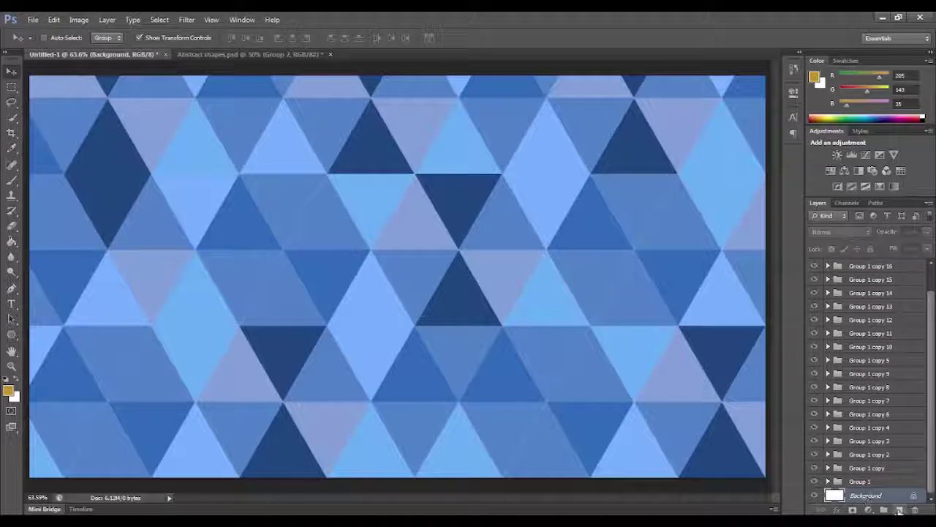
left_click(900, 509)
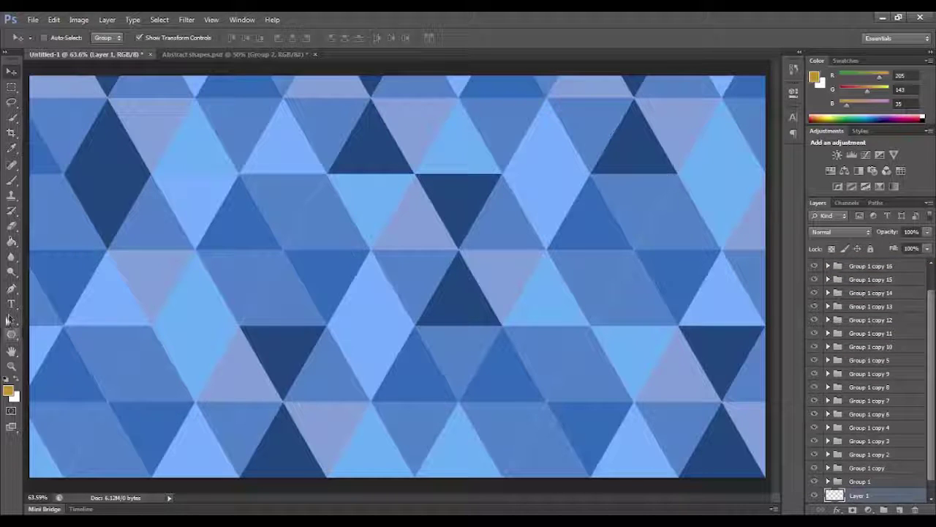
left_click(10, 243)
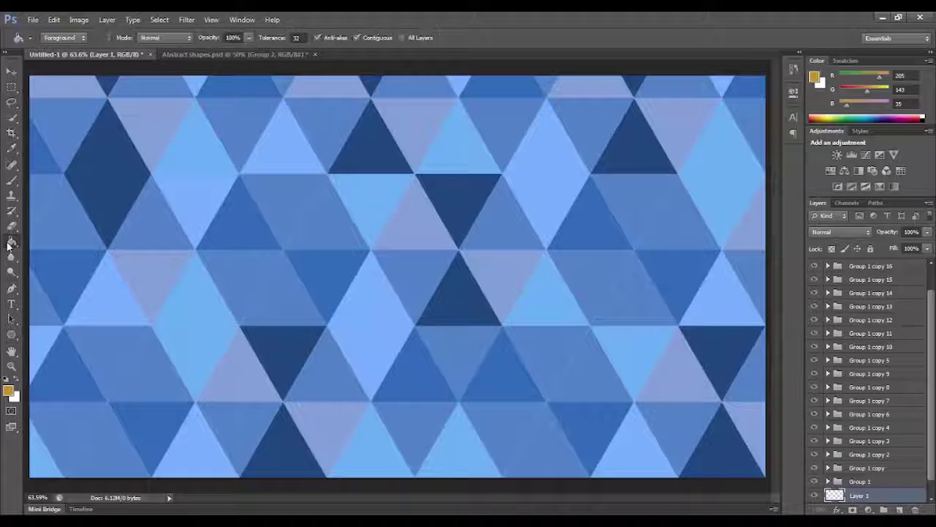
left_click(9, 392)
mouse_move(532, 233)
left_mouse_down()
mouse_move(521, 217)
mouse_move(518, 225)
left_mouse_up()
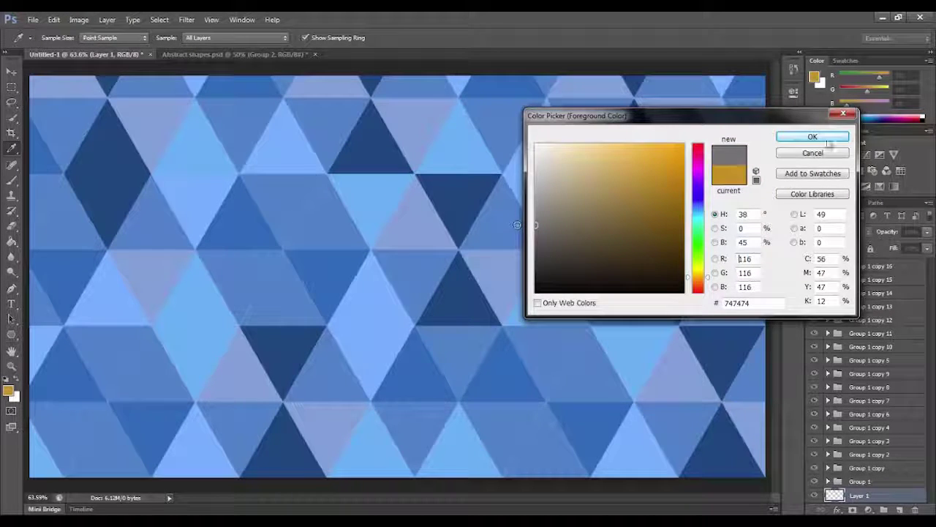
left_click(813, 137)
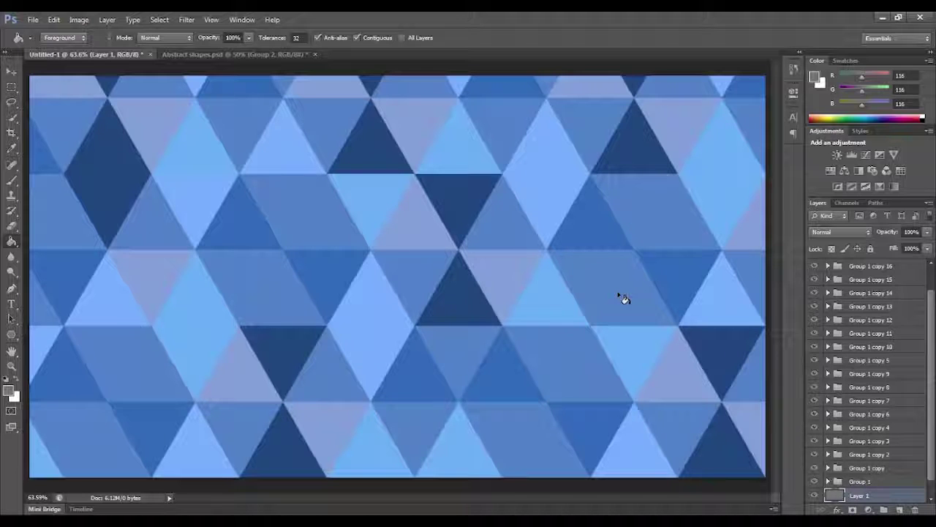
left_click(11, 366)
left_click_drag(578, 320, 532, 321)
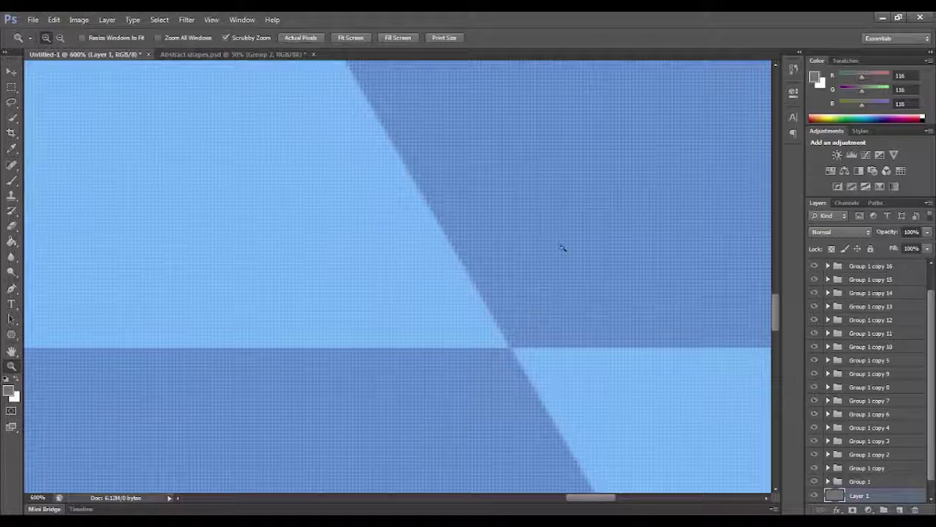
left_click(351, 38)
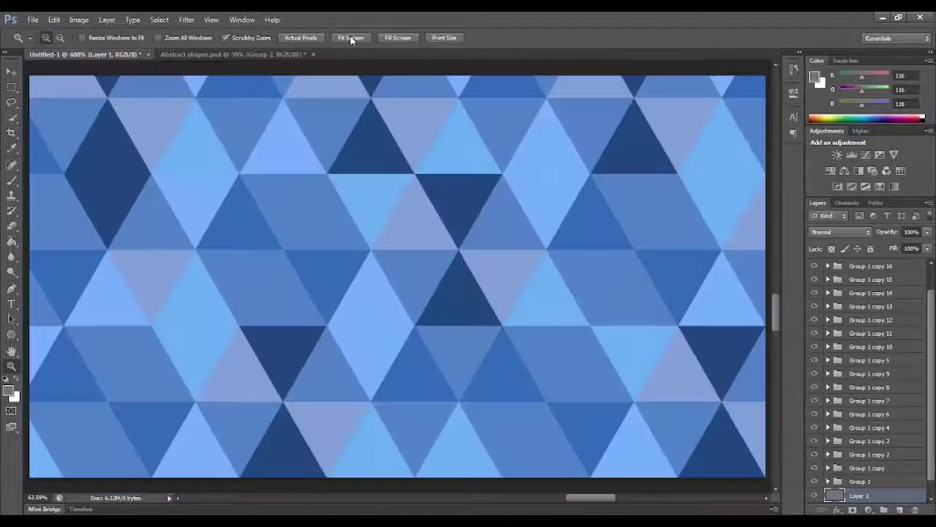
Examine how the ONE BLOCK copies are organised inside Group 2 of Abstract shapes.psd, comparing them with the layer stack of Untitled-1.
left_click(893, 481)
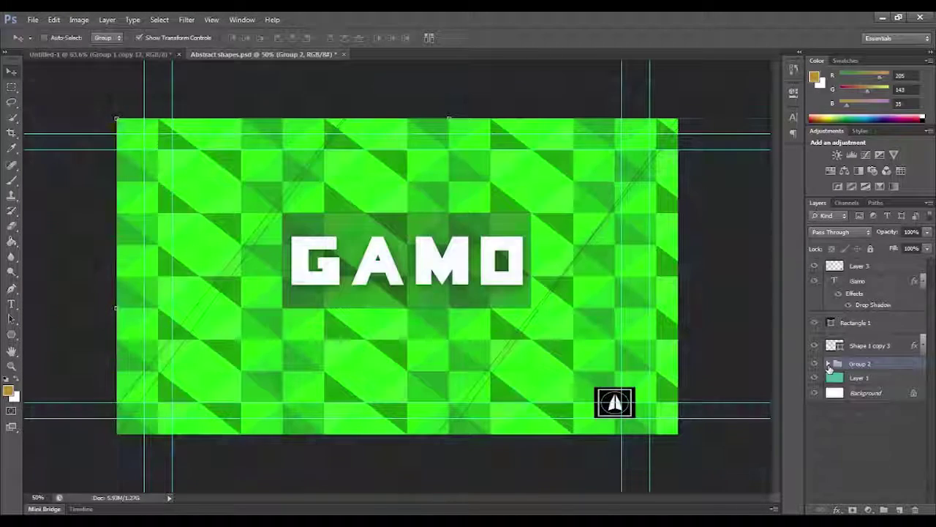
left_click(828, 365)
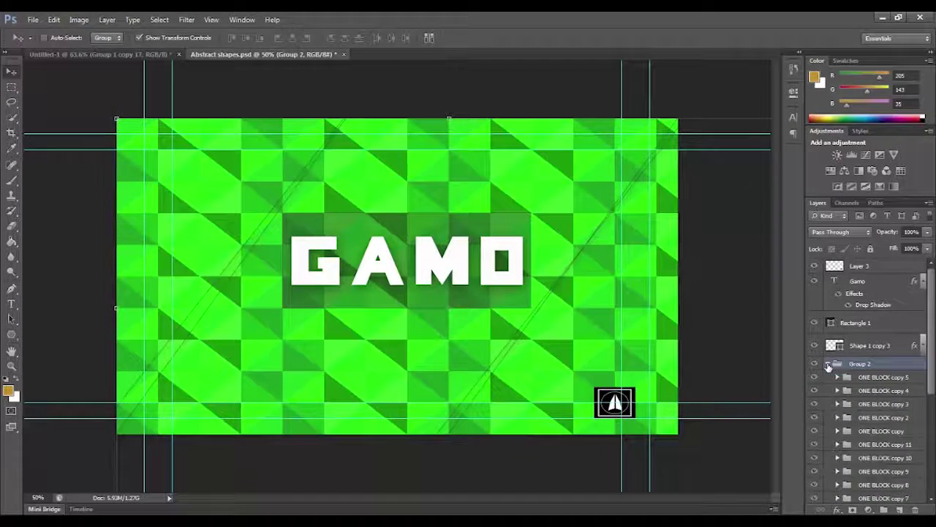
left_click(829, 364)
left_click(115, 54)
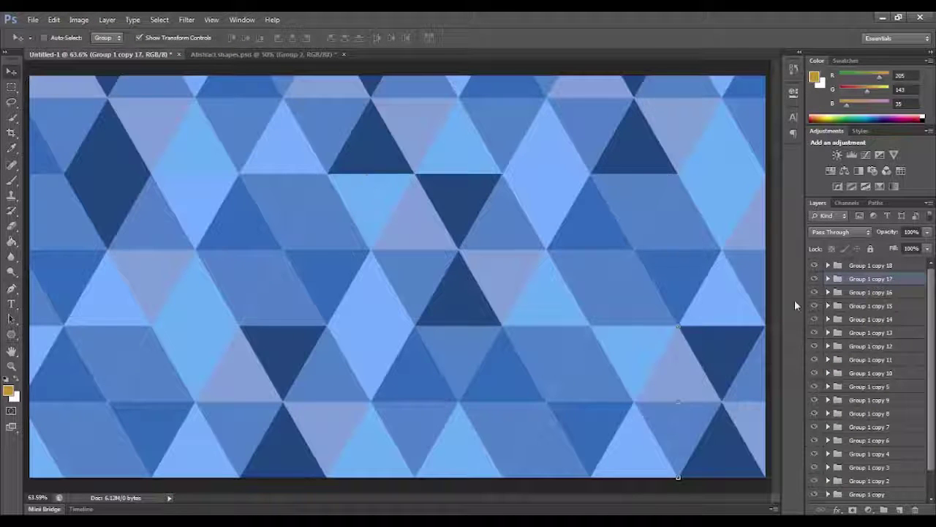
left_click(885, 265)
left_click(252, 54)
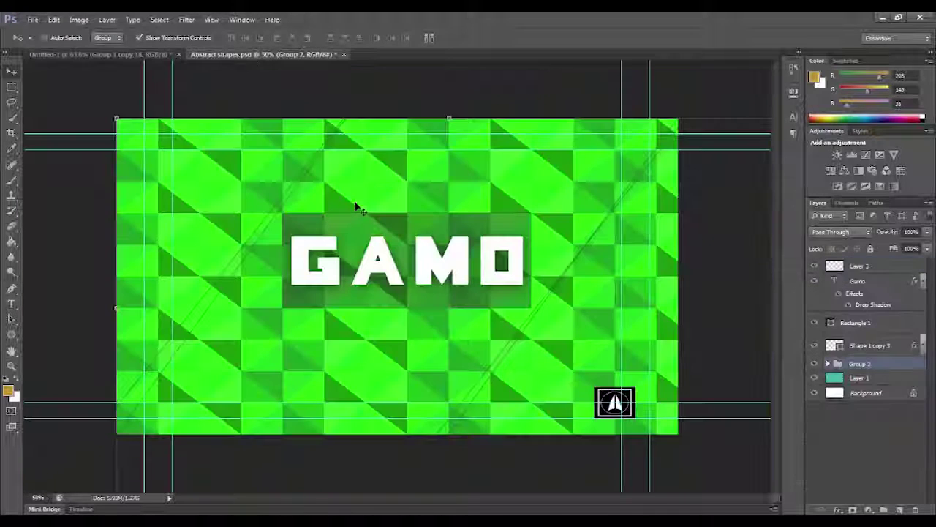